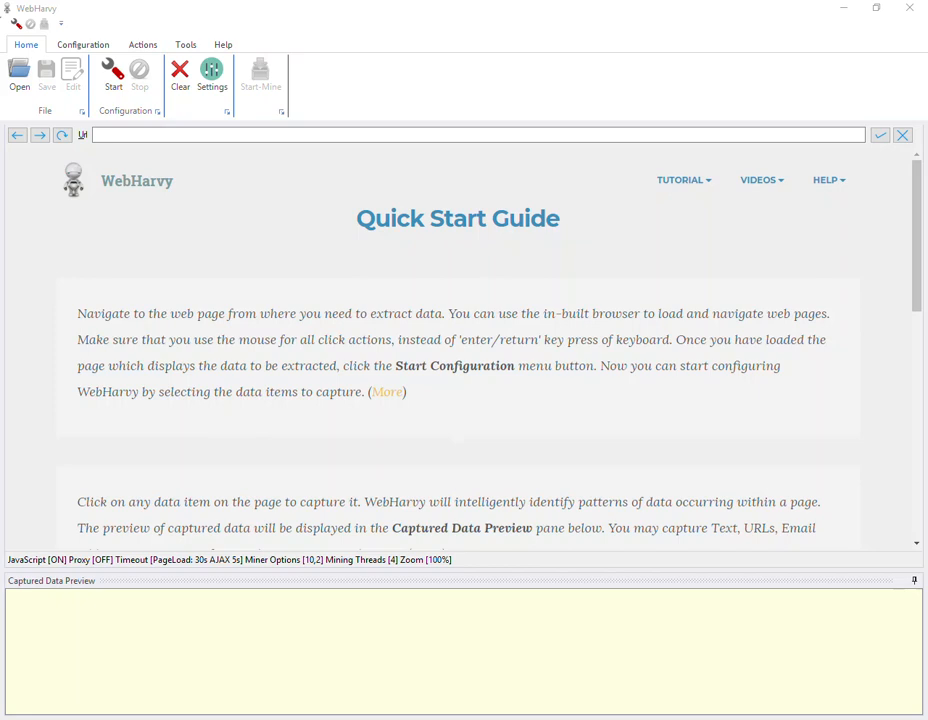
{"action": "left_click", "coordinate": [673, 135]}
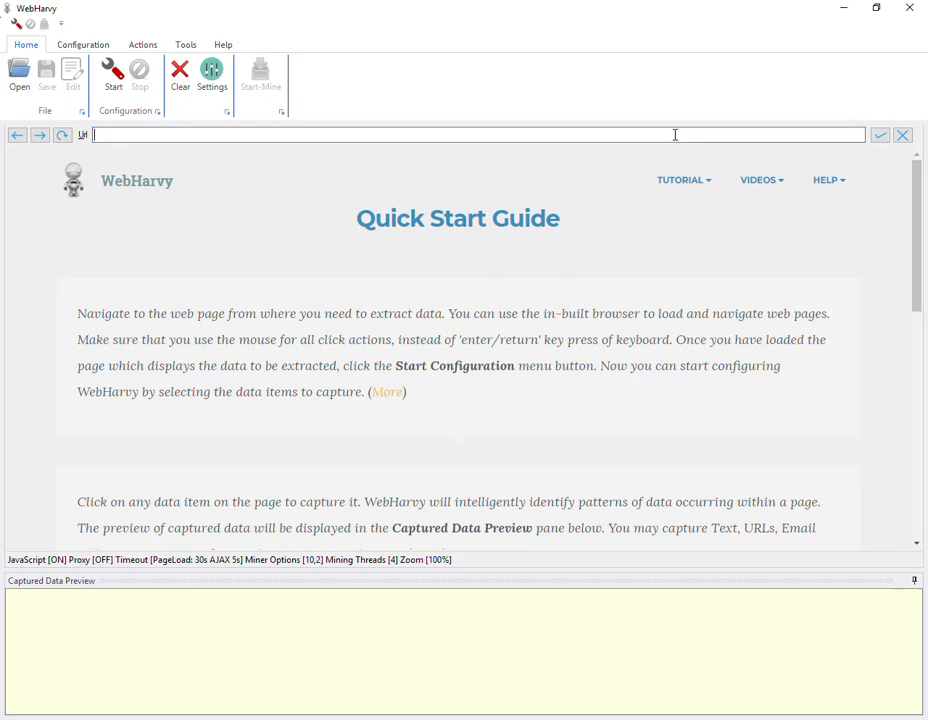
{"action": "type", "text": "www.ye"}
{"action": "key", "text": "Down"}
{"action": "key", "text": "Return"}
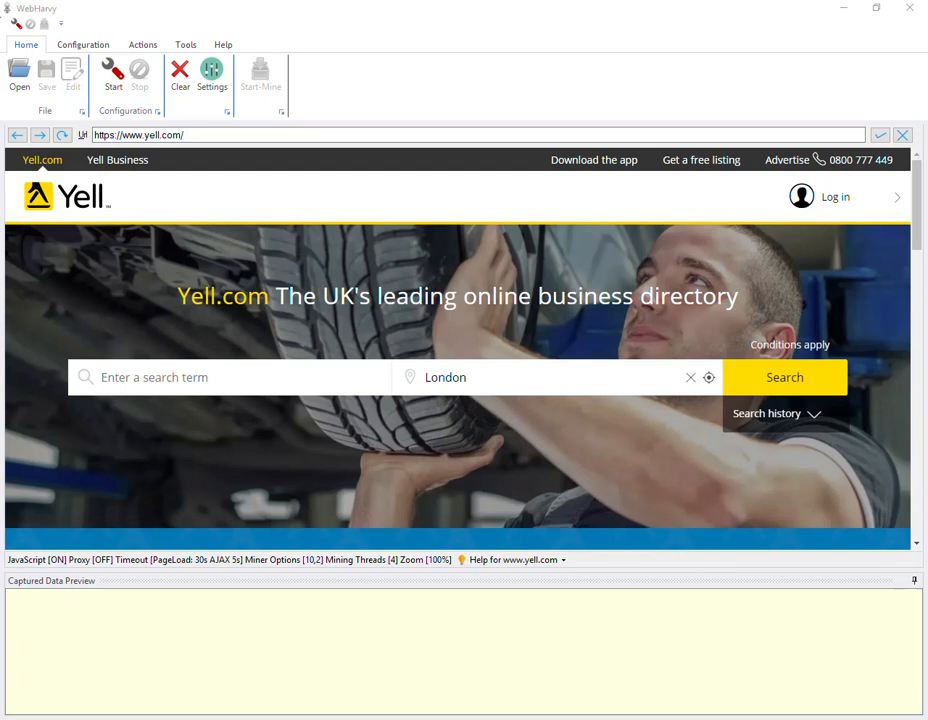
Step: Search the Yell directory for restaurants in London
{"action": "left_click", "coordinate": [290, 370]}
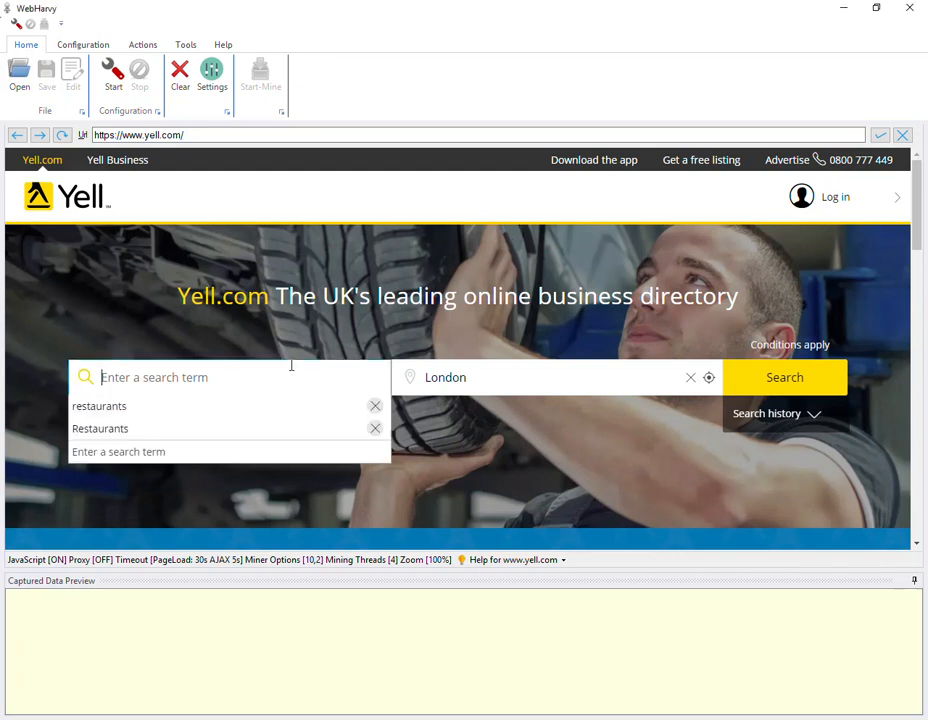
{"action": "left_click", "coordinate": [166, 411]}
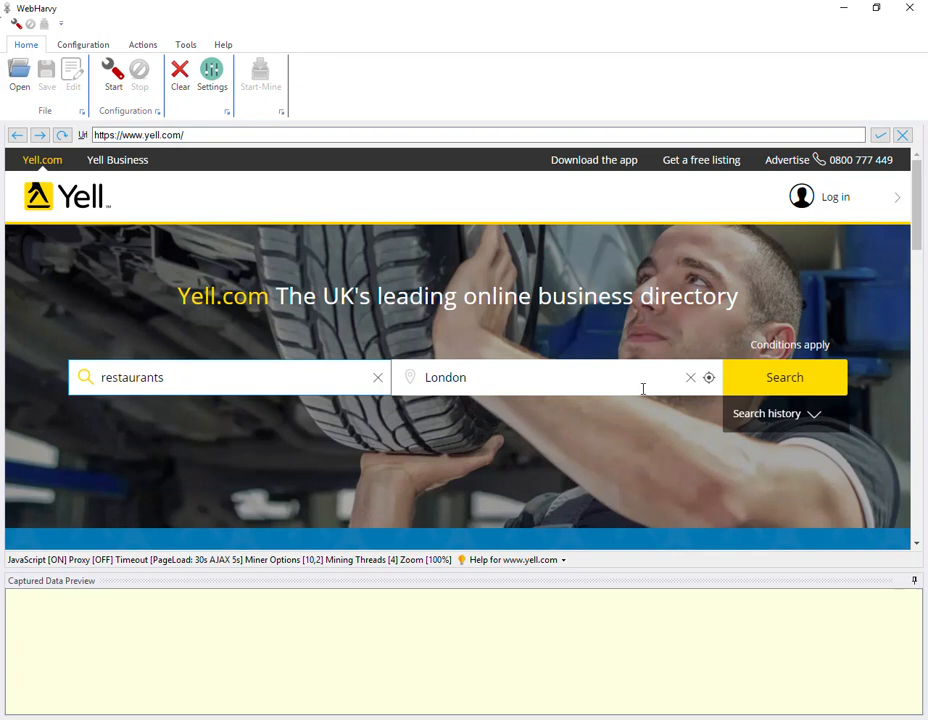
{"action": "left_click", "coordinate": [790, 392]}
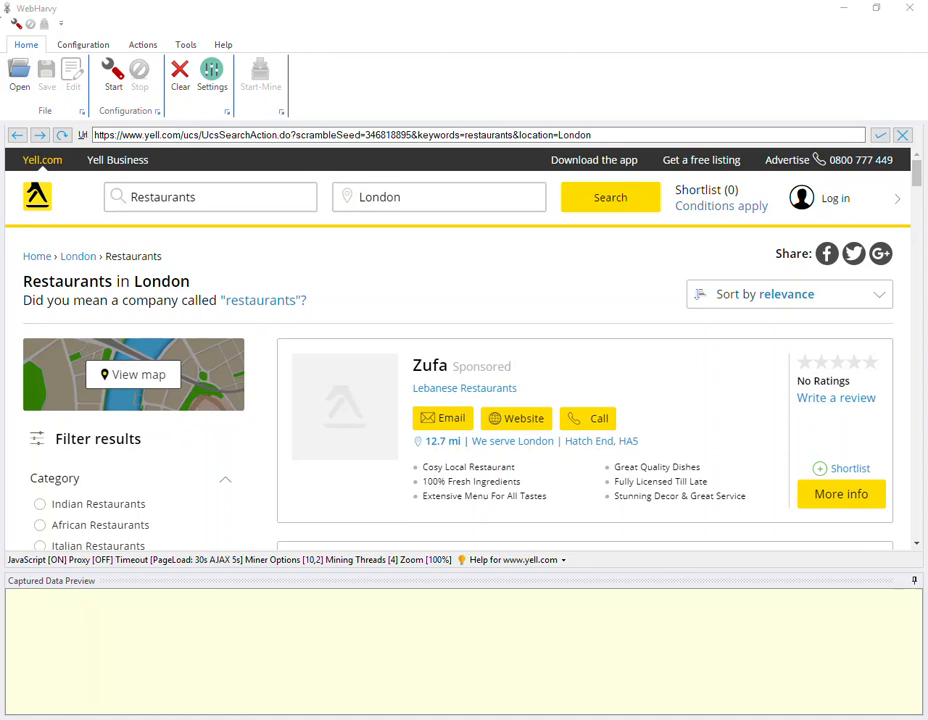
{"action": "scroll", "coordinate": [708, 286], "scroll_direction": "down", "scroll_amount": 2}
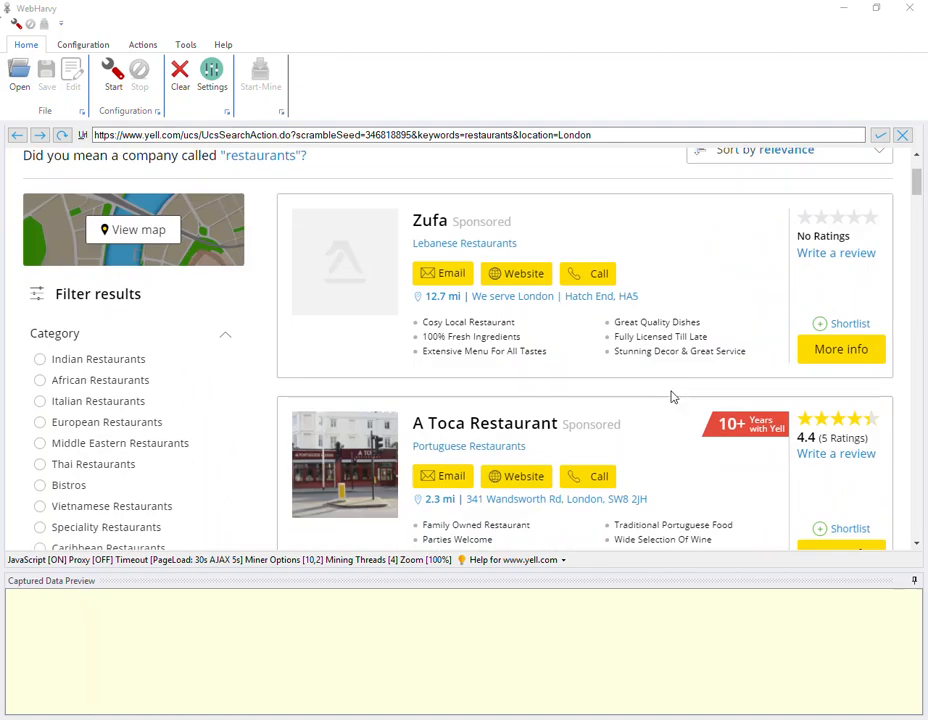
{"action": "left_click", "coordinate": [551, 567]}
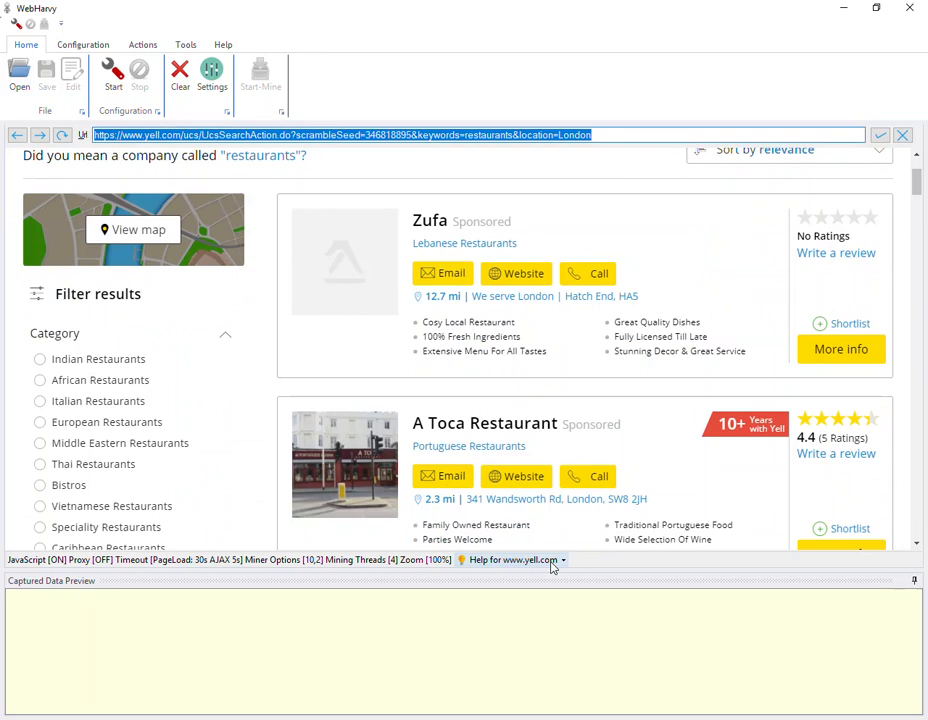
{"action": "left_click", "coordinate": [549, 561]}
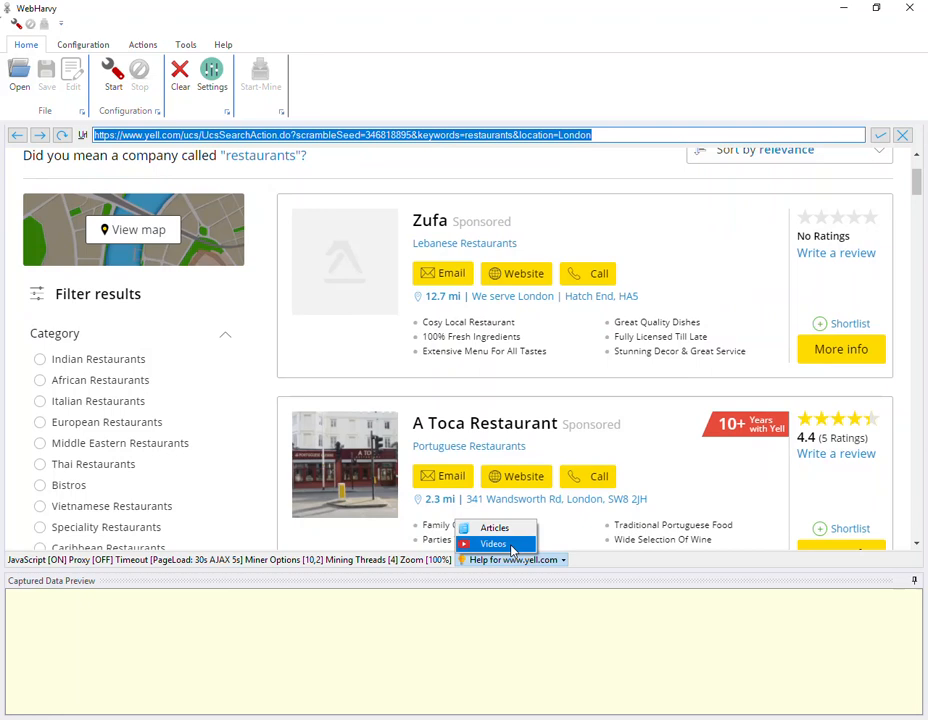
{"action": "left_click", "coordinate": [405, 390]}
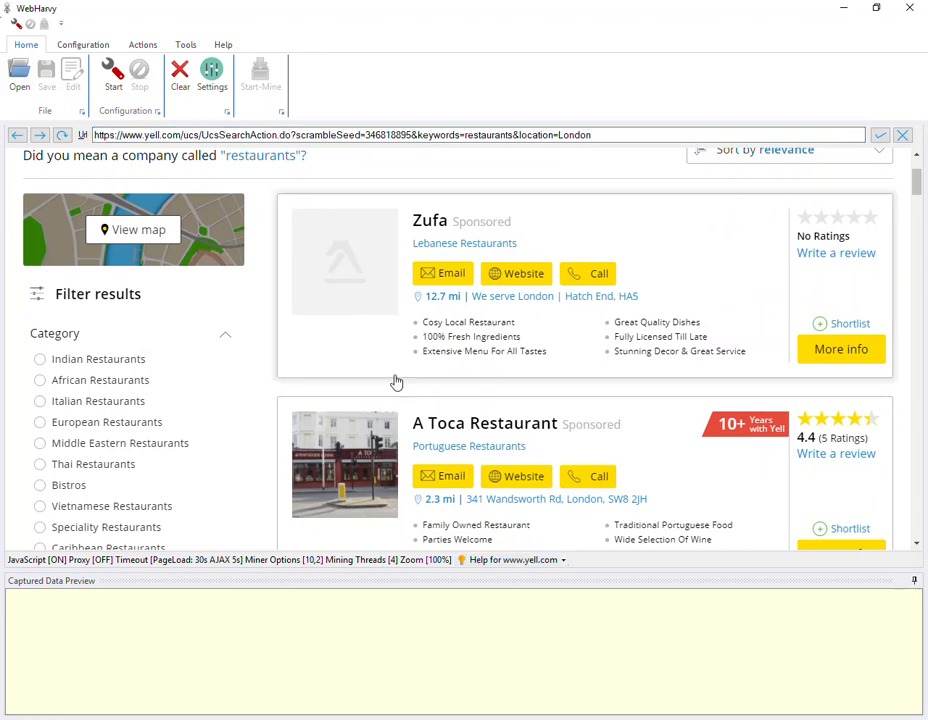
Step: Start the configuration and capture the title text of the first listing, Zufa, as an item named Name
{"action": "left_click", "coordinate": [113, 82]}
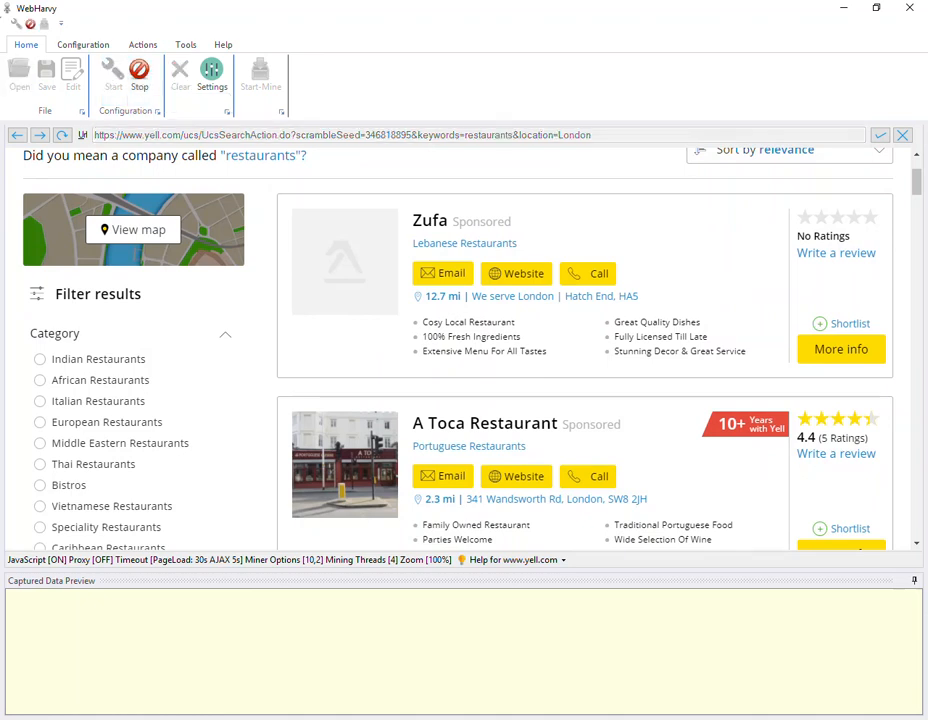
{"action": "scroll", "coordinate": [634, 292], "scroll_direction": "up", "scroll_amount": 1}
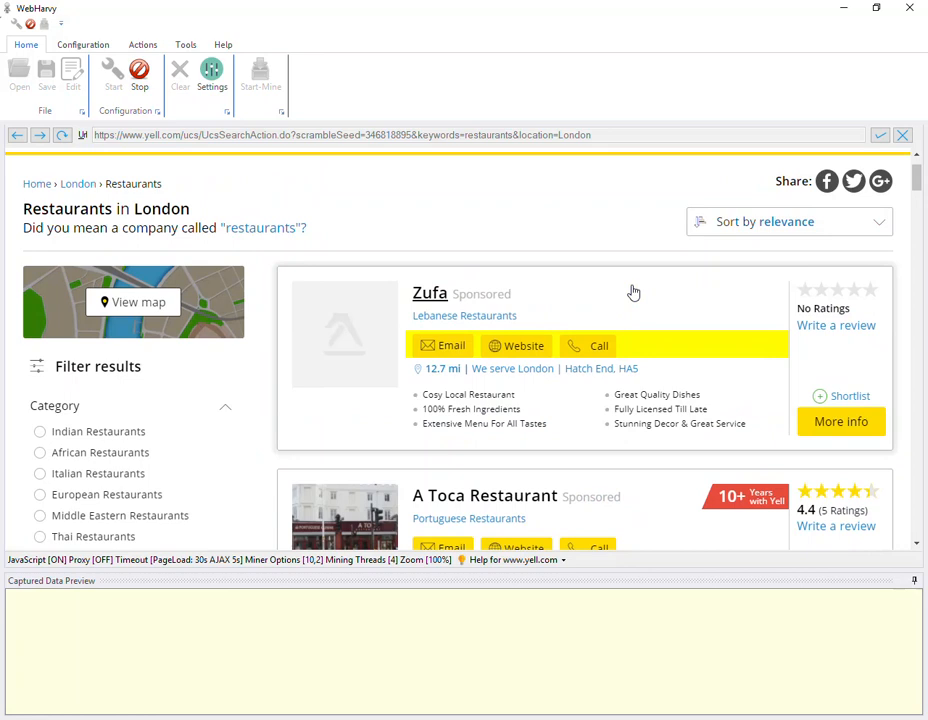
{"action": "left_click", "coordinate": [535, 297]}
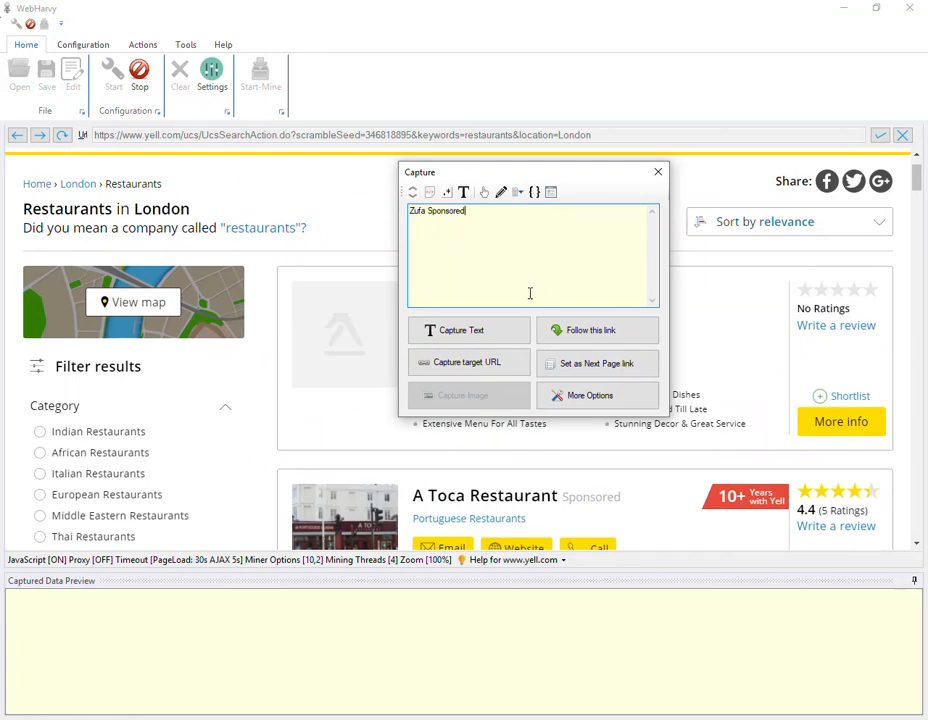
{"action": "left_click", "coordinate": [456, 331]}
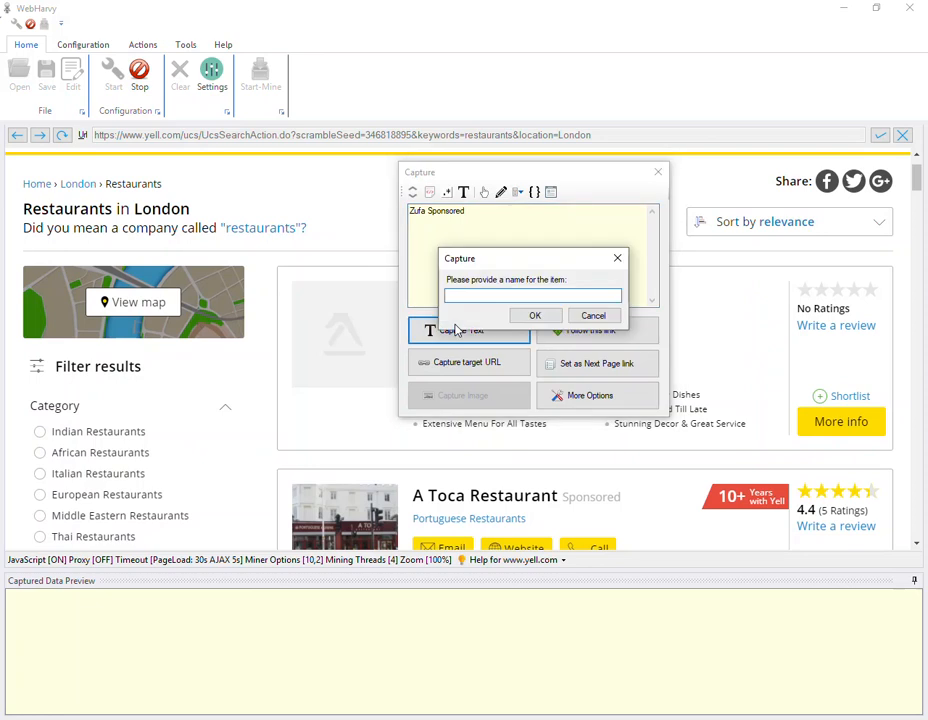
{"action": "type", "text": "Name"}
{"action": "key", "text": "Return"}
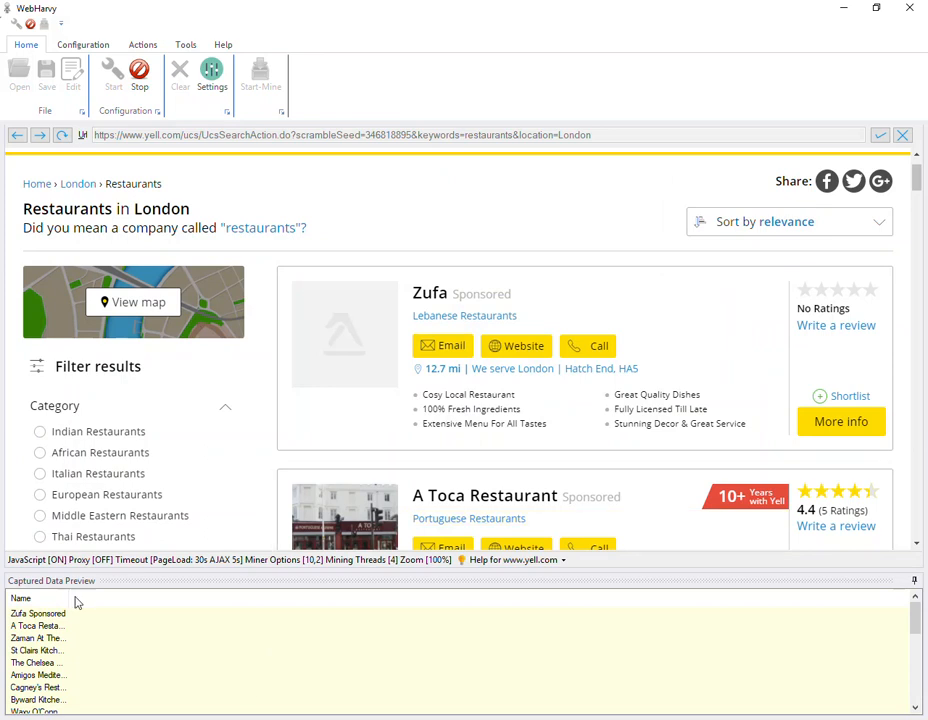
Step: Widen the Name column in the captured data preview and look through the captured restaurant names
{"action": "left_click_drag", "start_coordinate": [70, 596], "coordinate": [99, 596]}
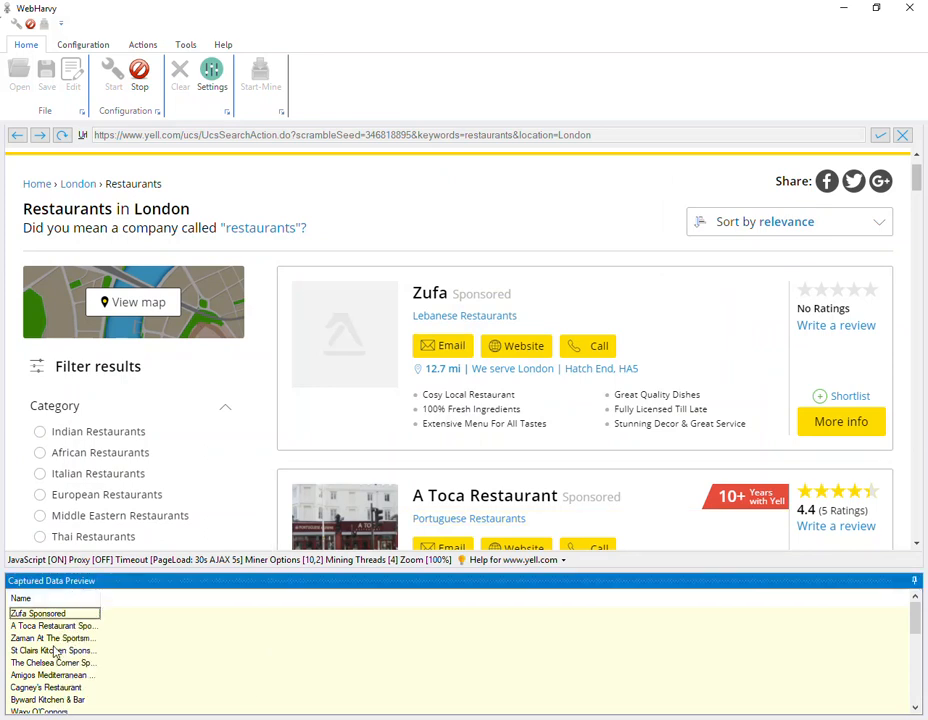
{"action": "scroll", "coordinate": [50, 656], "scroll_direction": "down", "scroll_amount": 4}
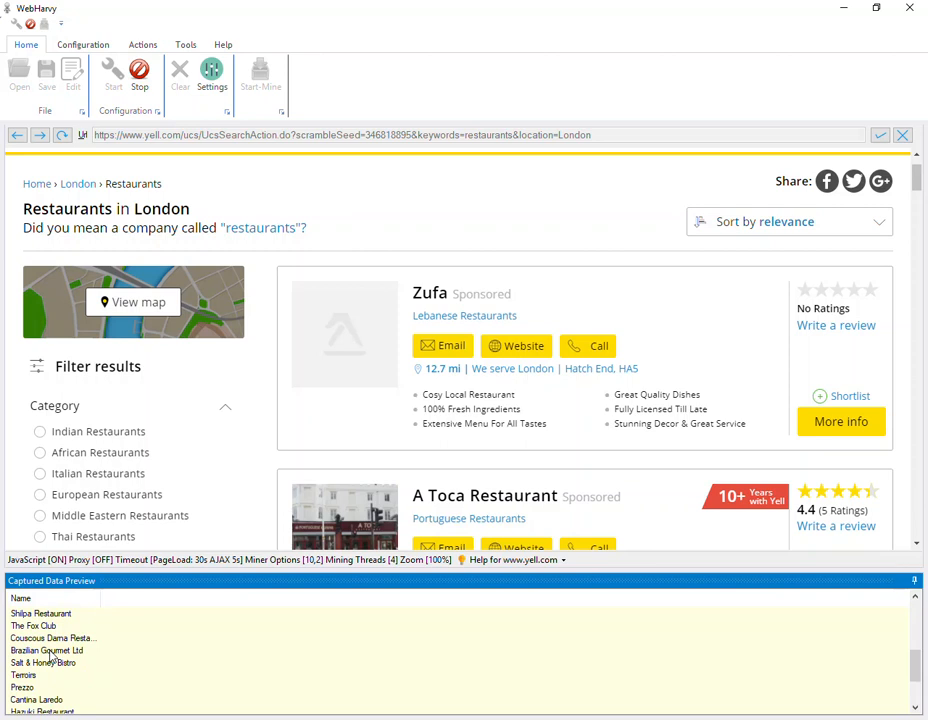
{"action": "scroll", "coordinate": [50, 656], "scroll_direction": "down", "scroll_amount": 2}
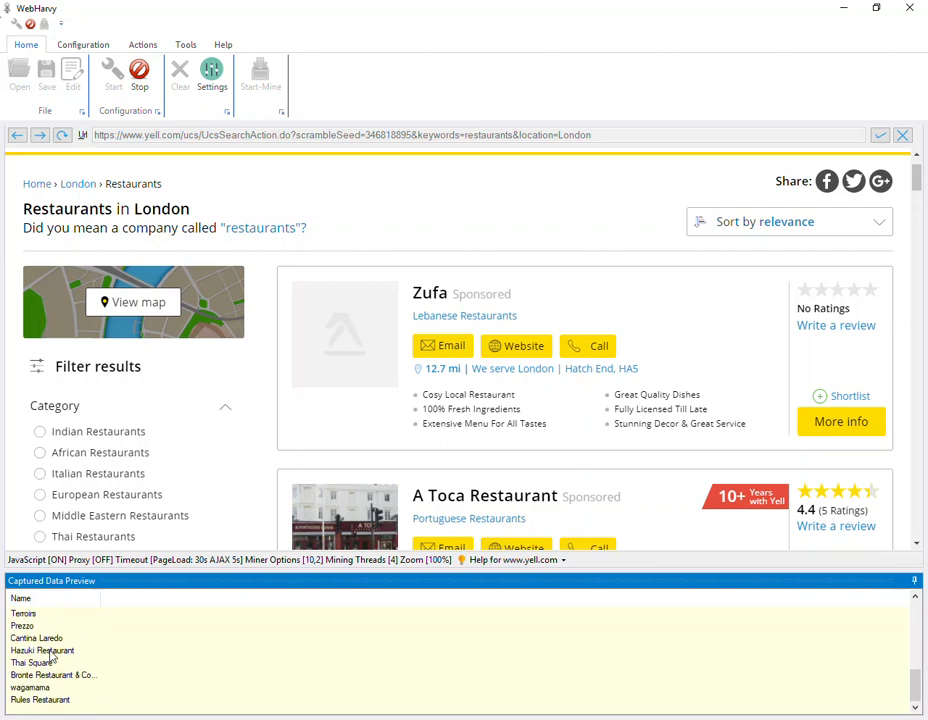
{"action": "scroll", "coordinate": [50, 656], "scroll_direction": "up", "scroll_amount": 6}
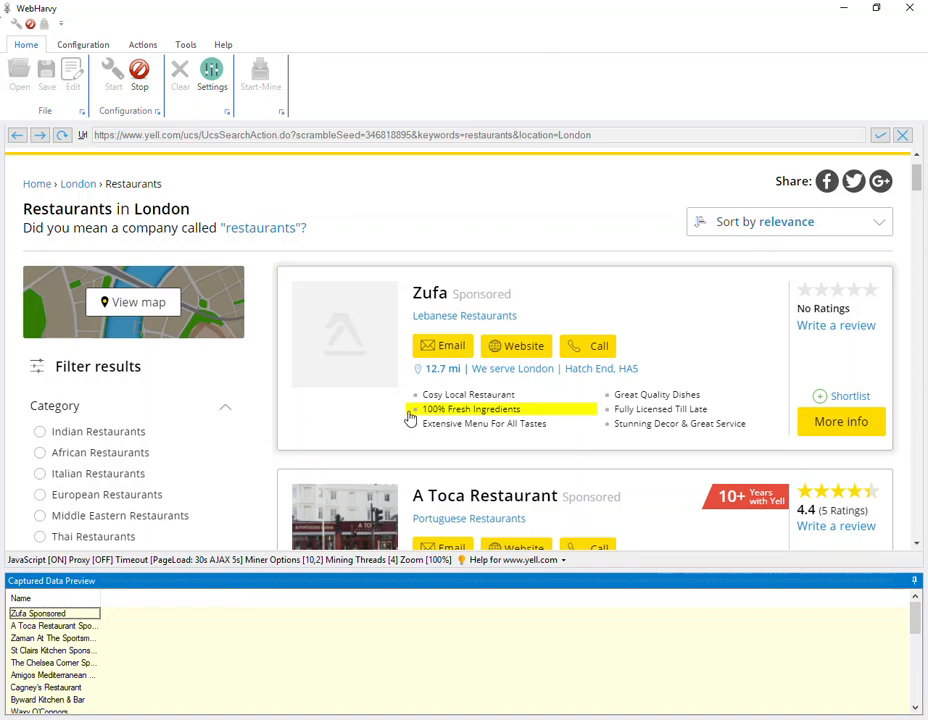
Step: Capture the Zufa listing's full set of feature bullets, using Capture More Content, as an item named Tags
{"action": "scroll", "coordinate": [410, 418], "scroll_direction": "down", "scroll_amount": 1}
{"action": "scroll", "coordinate": [437, 284], "scroll_direction": "up", "scroll_amount": 2}
{"action": "left_click", "coordinate": [490, 469]}
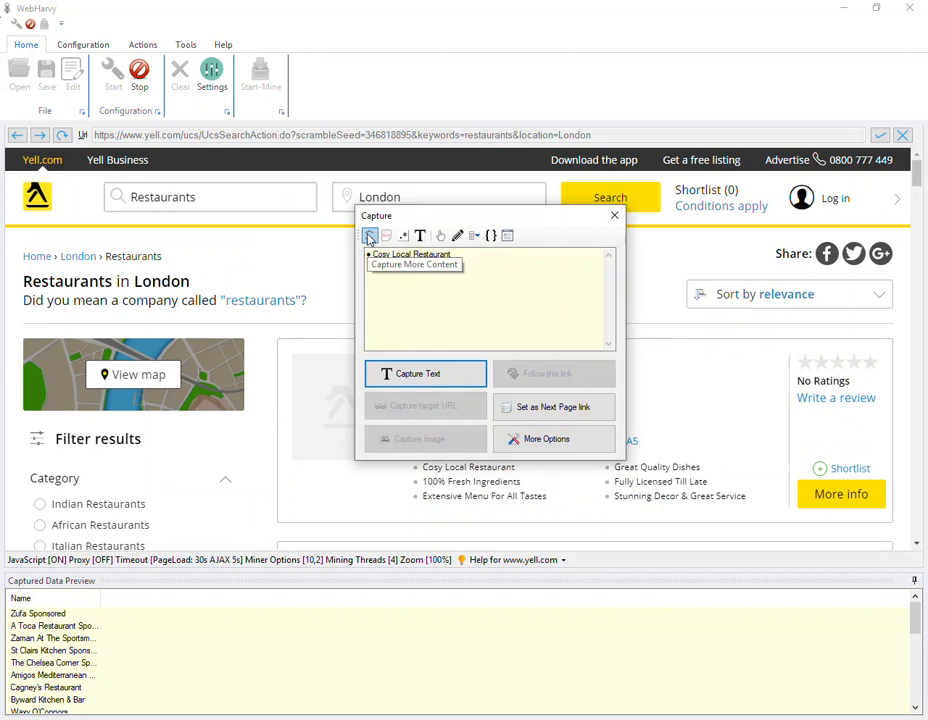
{"action": "left_click", "coordinate": [546, 438]}
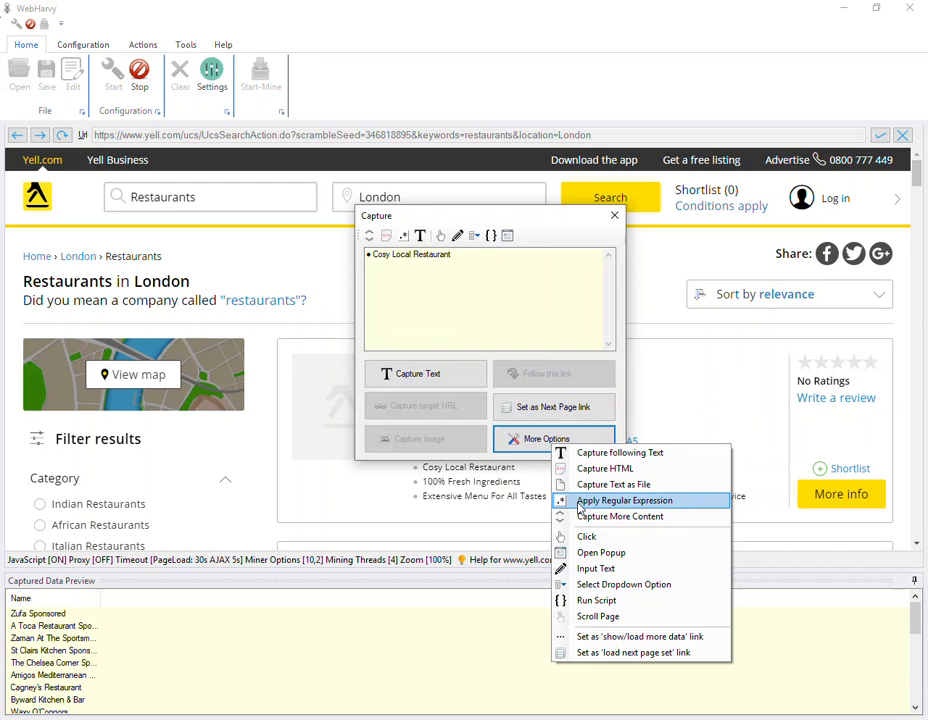
{"action": "left_click", "coordinate": [390, 280]}
{"action": "left_click", "coordinate": [370, 240]}
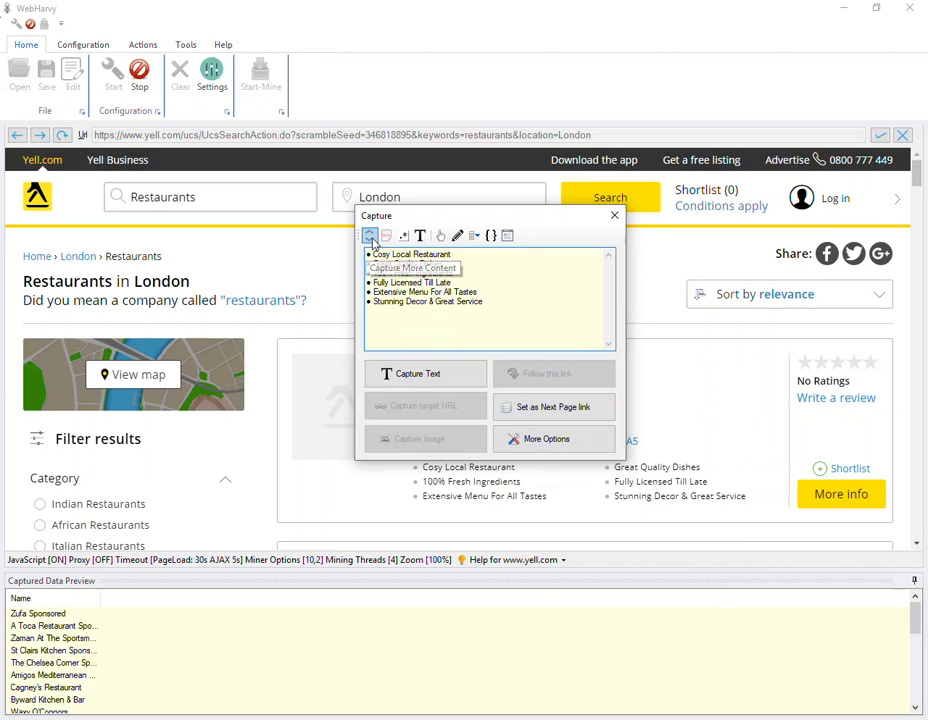
{"action": "left_click", "coordinate": [410, 381]}
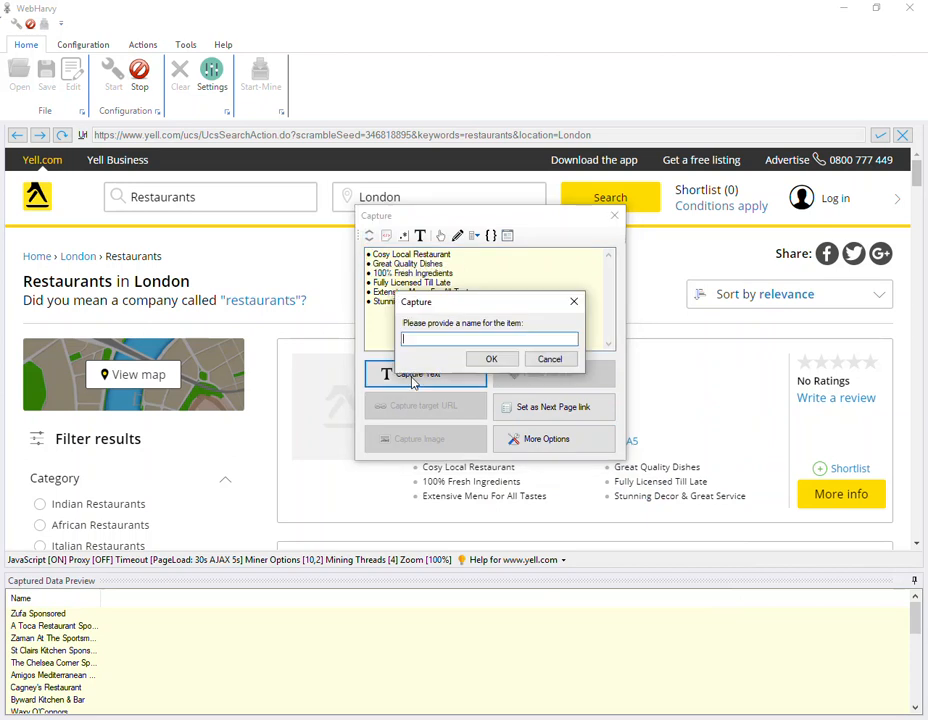
{"action": "type", "text": "Tags"}
{"action": "key", "text": "Return"}
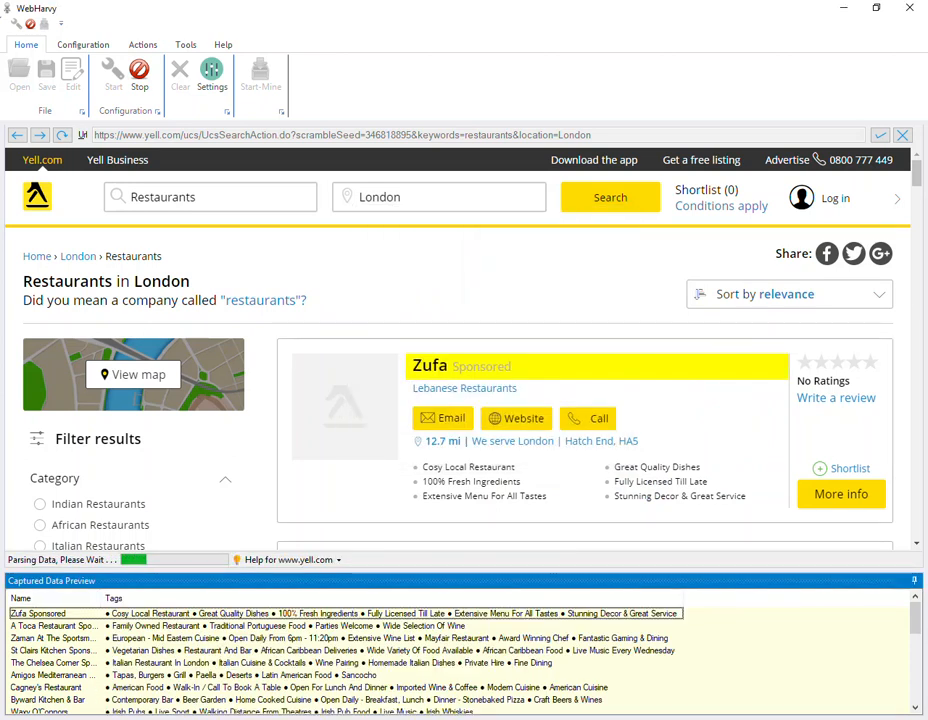
Step: Capture only the distance portion of the Zufa listing's location line as an item named Distance
{"action": "left_click", "coordinate": [677, 444]}
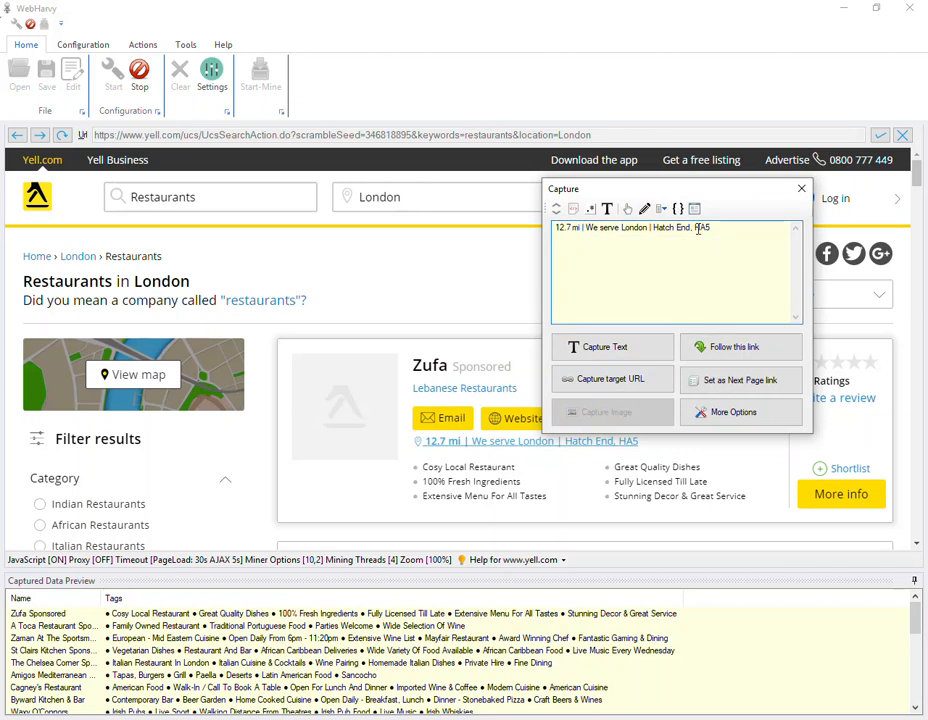
{"action": "key", "text": "shift+Right"}
{"action": "key", "text": "shift+Right"}
{"action": "key", "text": "shift+Right"}
{"action": "key", "text": "shift+Right"}
{"action": "key", "text": "shift+Right"}
{"action": "key", "text": "shift+Right"}
{"action": "key", "text": "shift+Right"}
{"action": "key", "text": "shift+Right"}
{"action": "key", "text": "shift+Right"}
{"action": "left_click", "coordinate": [617, 358]}
{"action": "type", "text": "Distance"}
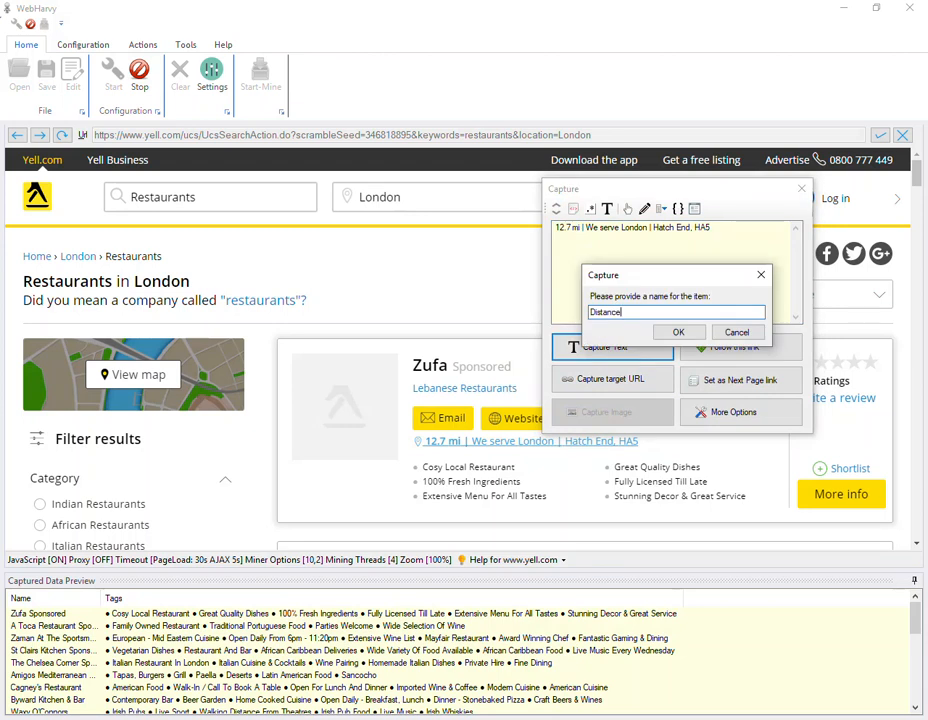
{"action": "key", "text": "Return"}
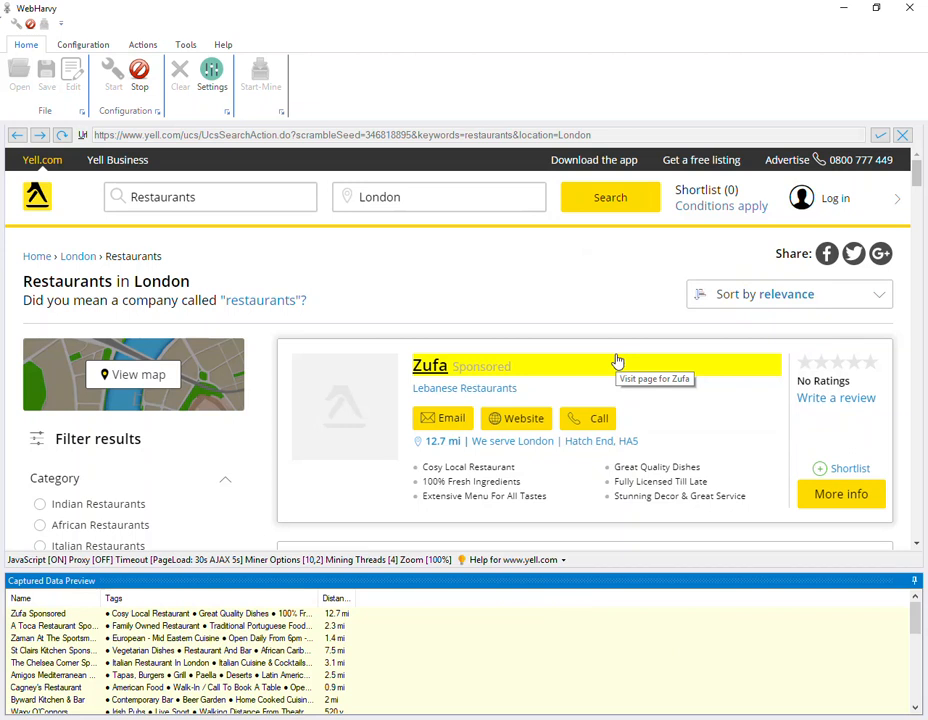
Step: Set the Next link below the search results as the next page link
{"action": "scroll", "coordinate": [600, 365], "scroll_direction": "down", "scroll_amount": 1}
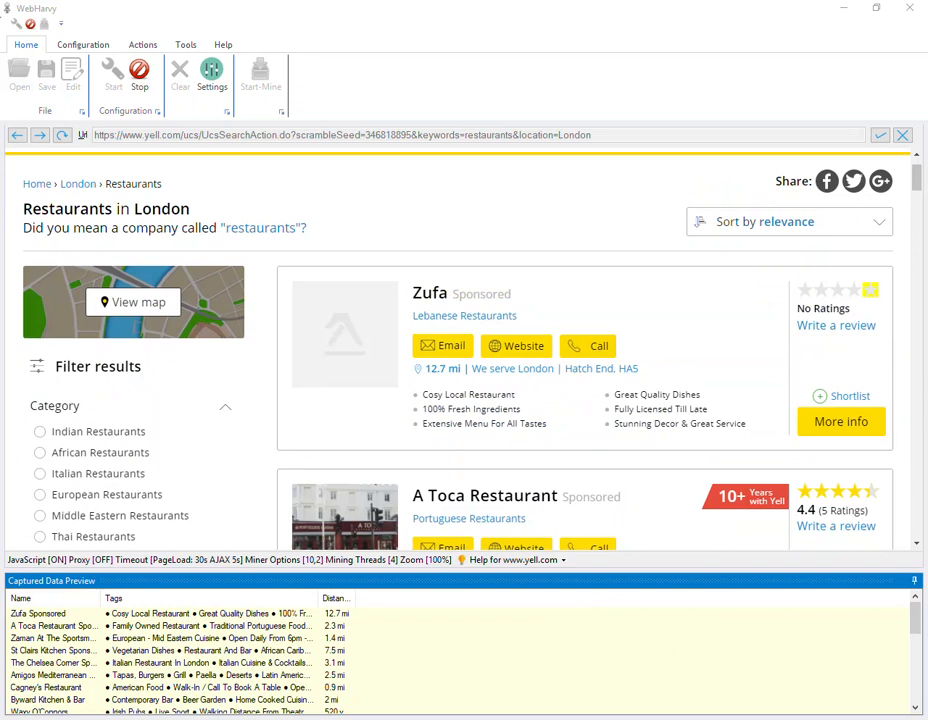
{"action": "scroll", "coordinate": [798, 257], "scroll_direction": "down", "scroll_amount": 10}
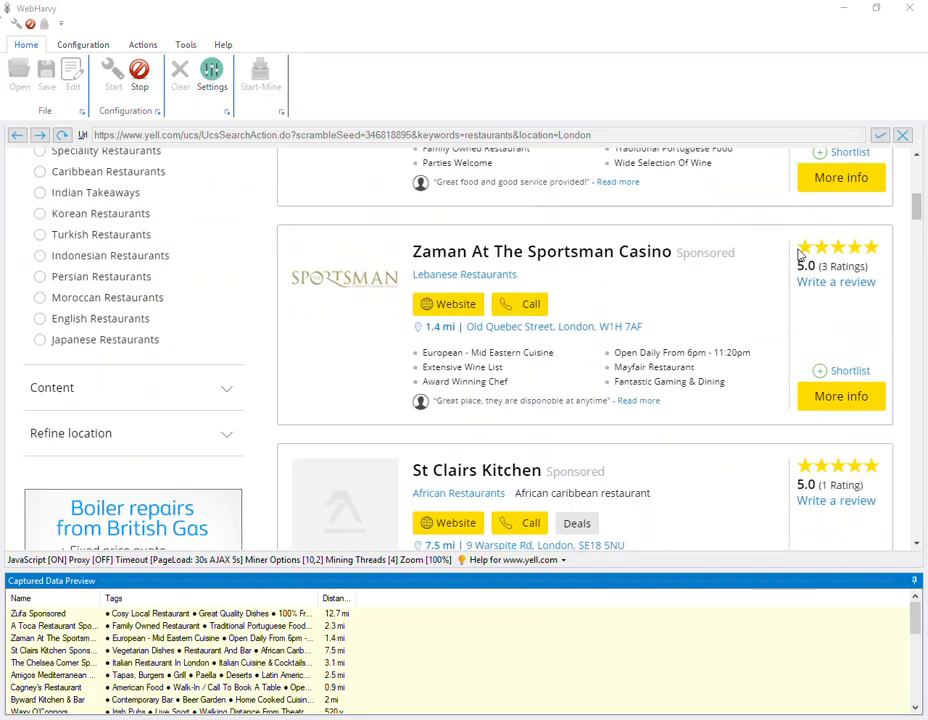
{"action": "scroll", "coordinate": [798, 257], "scroll_direction": "down", "scroll_amount": 20}
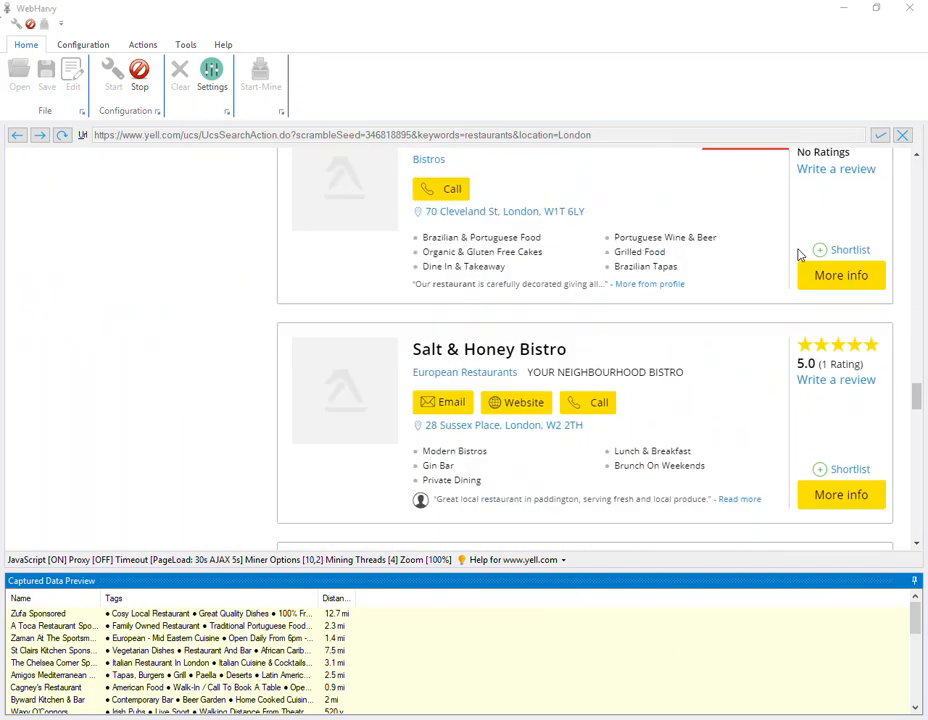
{"action": "scroll", "coordinate": [798, 257], "scroll_direction": "down", "scroll_amount": 15}
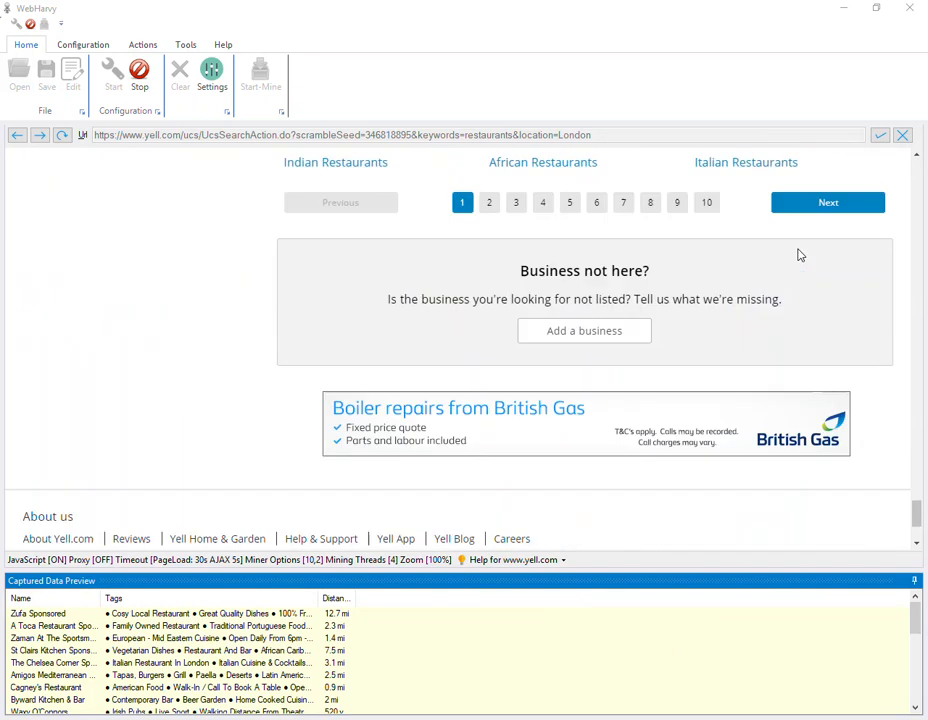
{"action": "scroll", "coordinate": [798, 257], "scroll_direction": "up", "scroll_amount": 3}
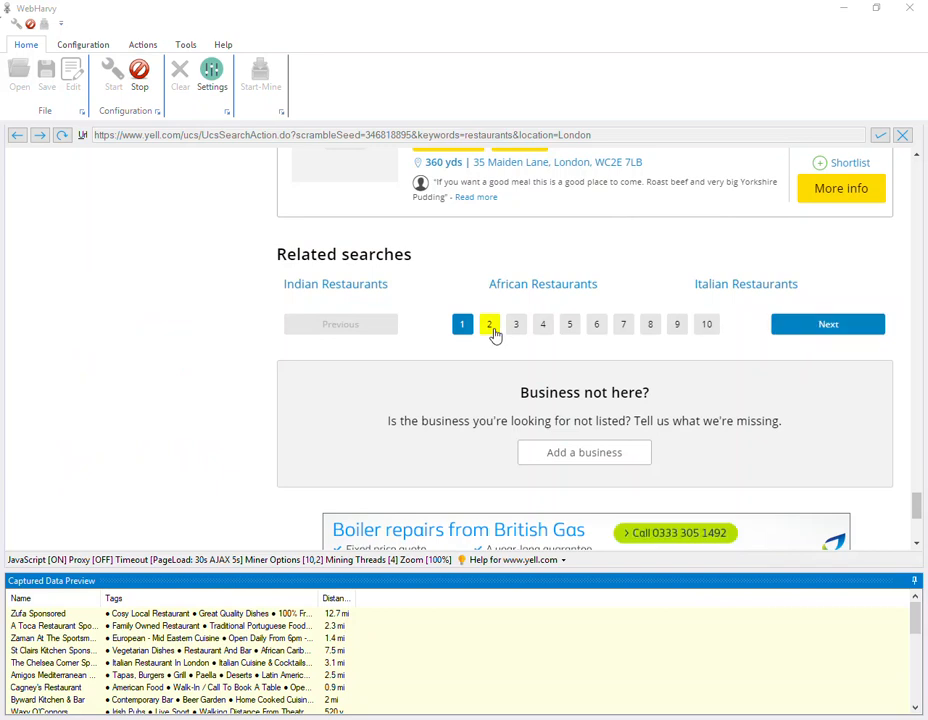
{"action": "left_click", "coordinate": [833, 327]}
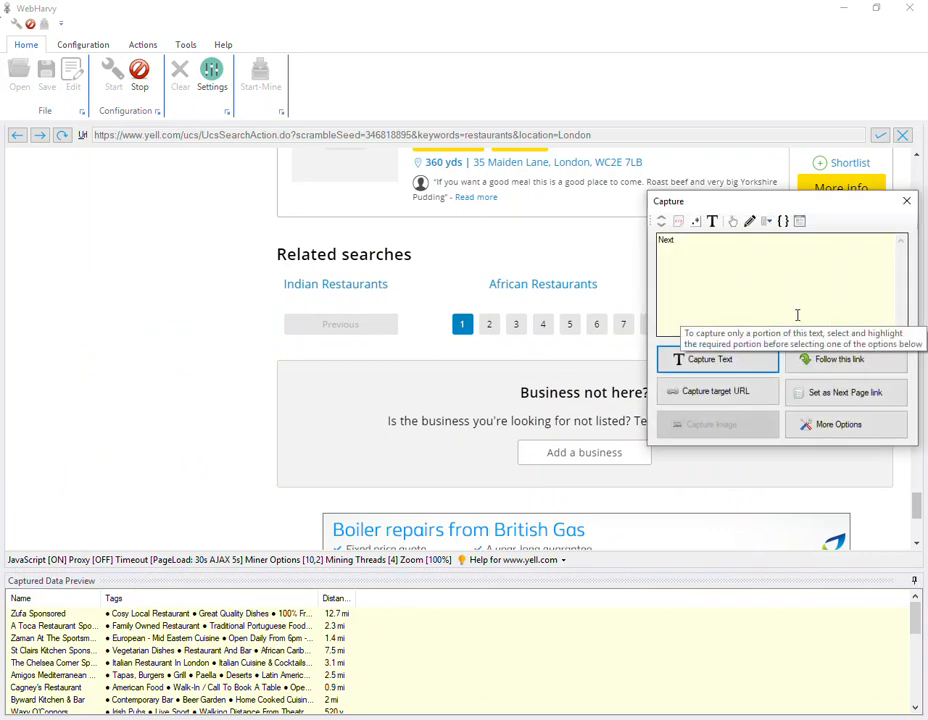
{"action": "left_click_drag", "start_coordinate": [785, 208], "coordinate": [615, 141]}
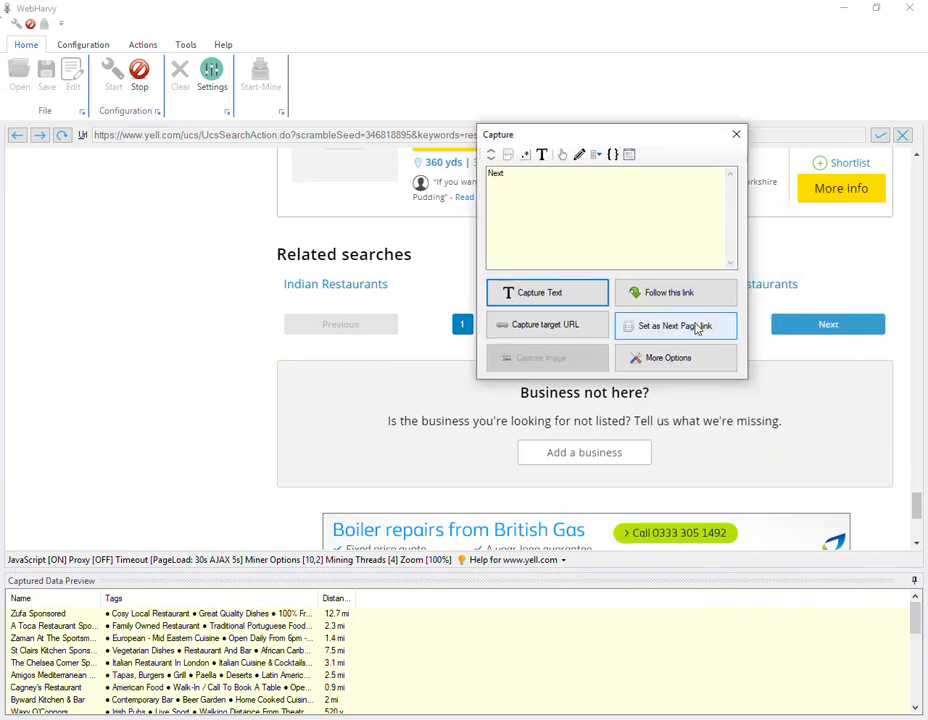
{"action": "left_click", "coordinate": [697, 327]}
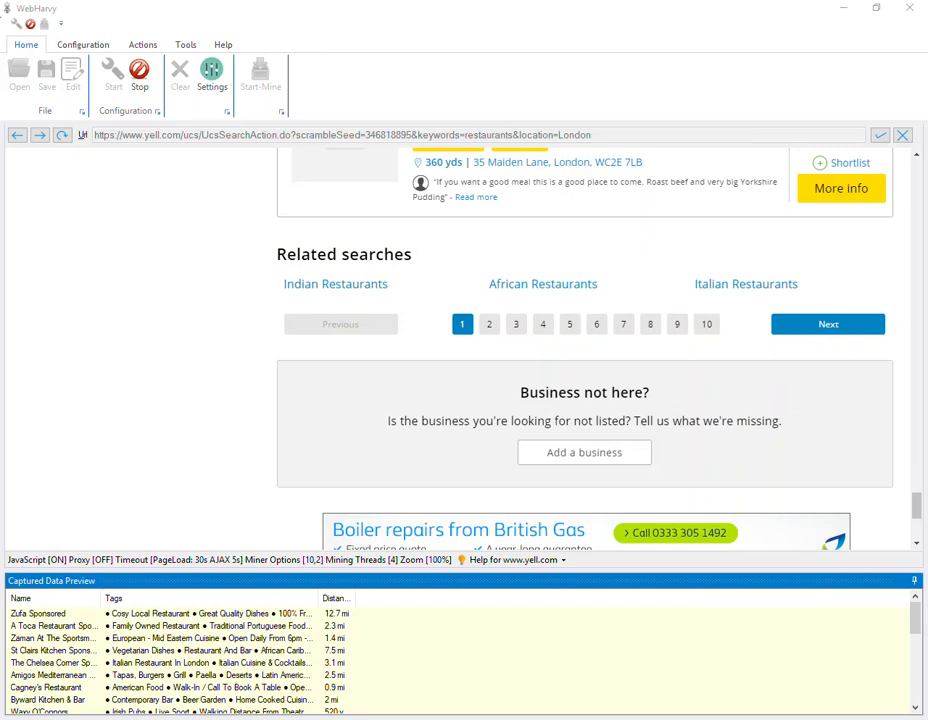
{"action": "scroll", "coordinate": [762, 300], "scroll_direction": "up", "scroll_amount": 15}
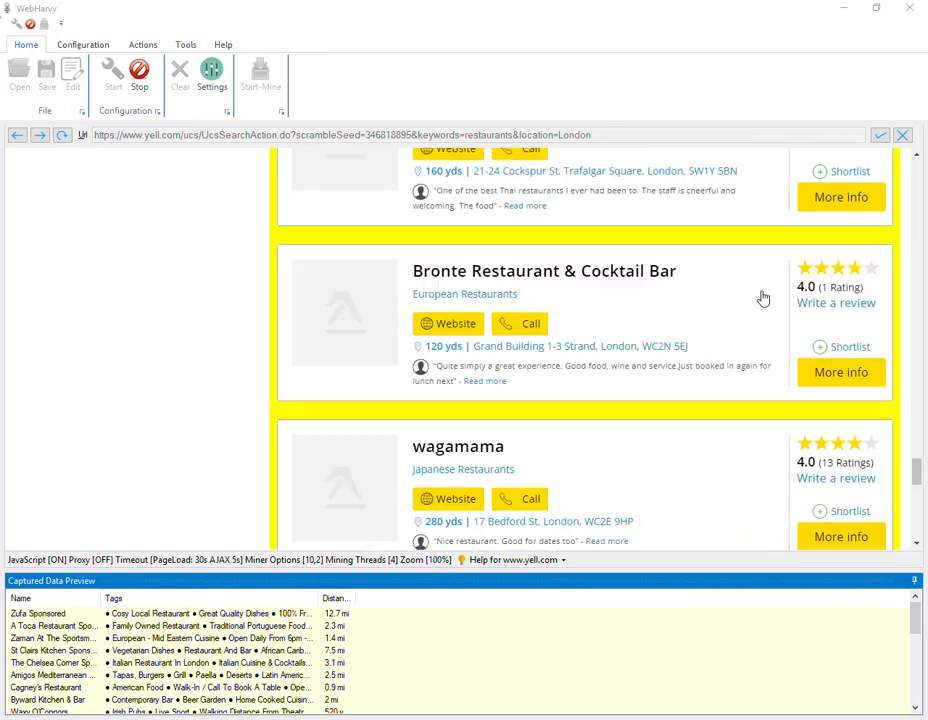
Step: Capture the target URL of the Zufa listing's Website link as an item named Website
{"action": "scroll", "coordinate": [762, 298], "scroll_direction": "up", "scroll_amount": 15}
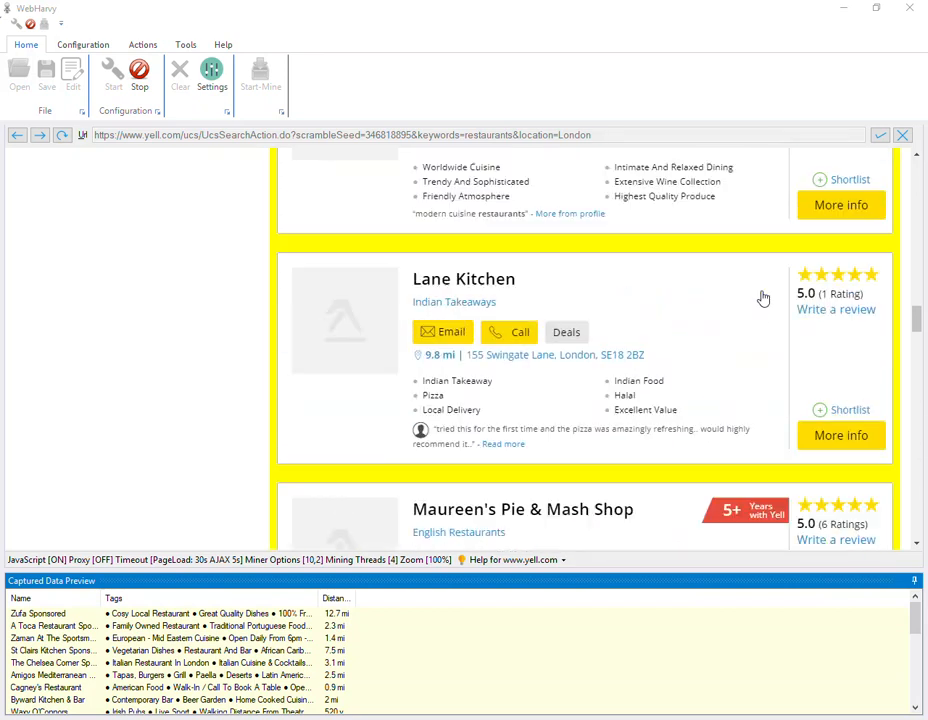
{"action": "scroll", "coordinate": [762, 298], "scroll_direction": "up", "scroll_amount": 15}
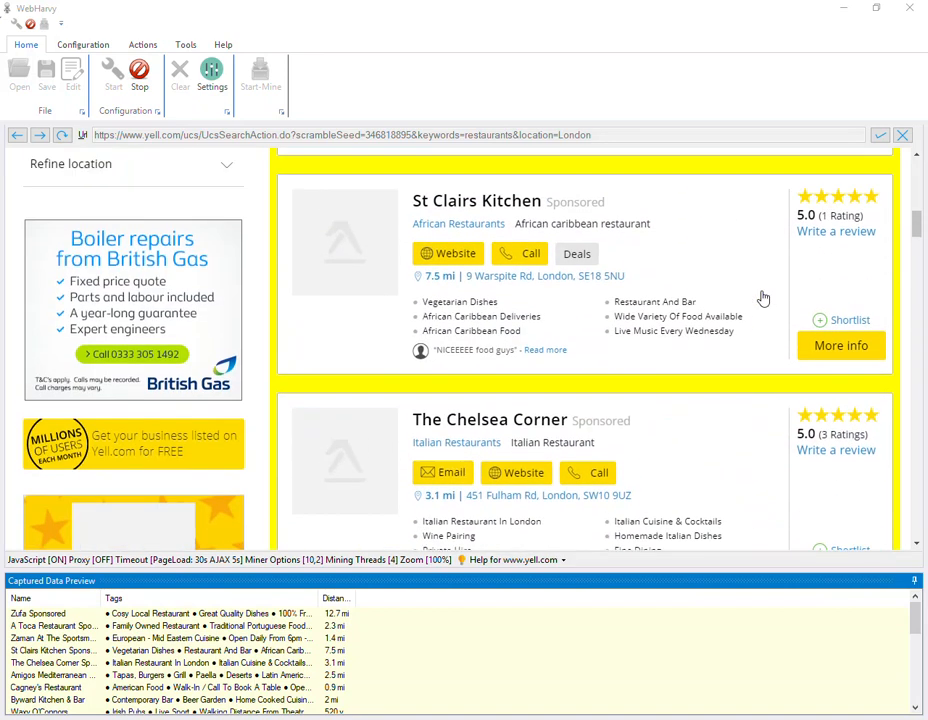
{"action": "scroll", "coordinate": [762, 298], "scroll_direction": "up", "scroll_amount": 5}
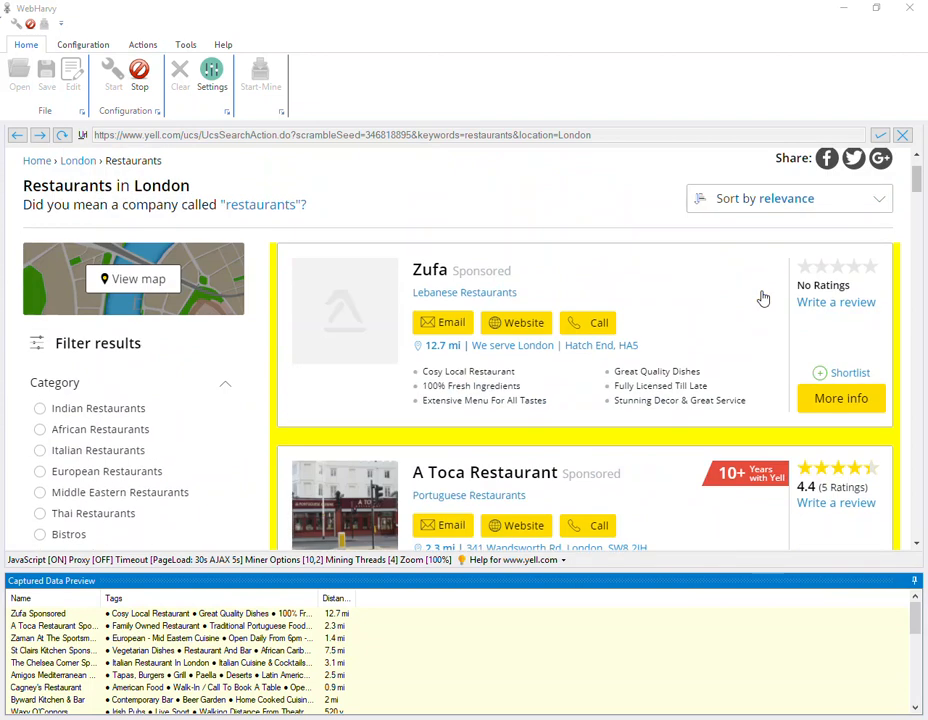
{"action": "scroll", "coordinate": [762, 298], "scroll_direction": "down", "scroll_amount": 1}
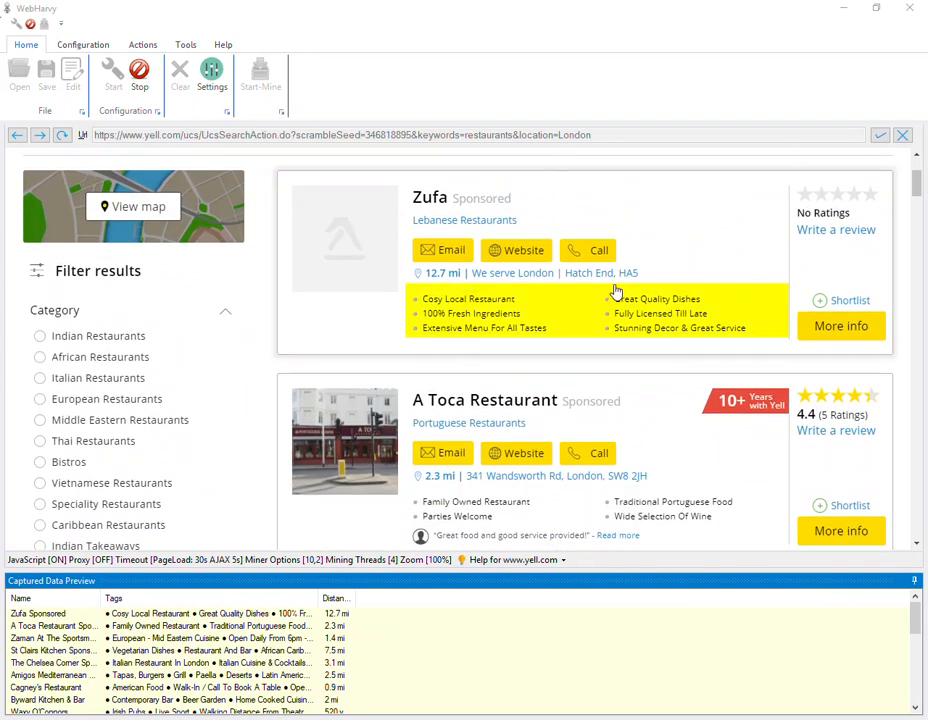
{"action": "left_click", "coordinate": [524, 258]}
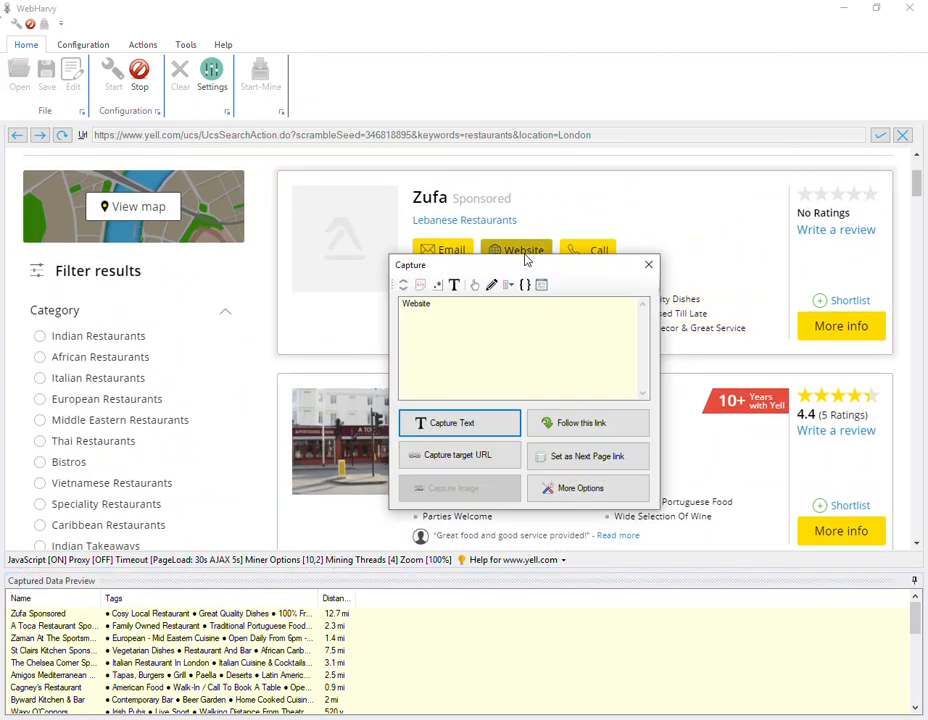
{"action": "left_click", "coordinate": [464, 458]}
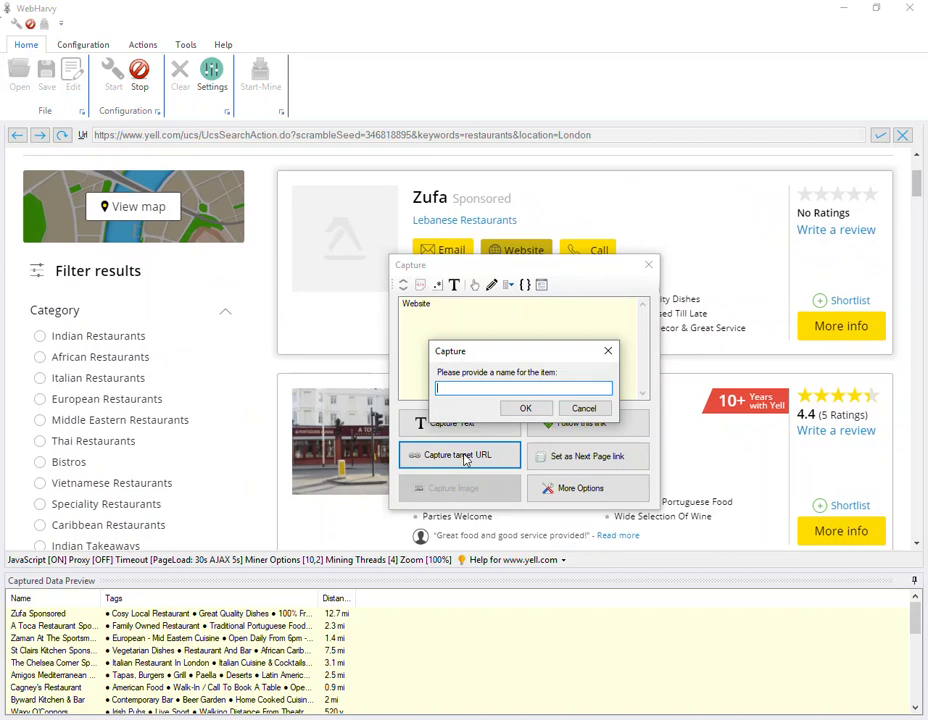
{"action": "type", "text": "Website"}
{"action": "key", "text": "Return"}
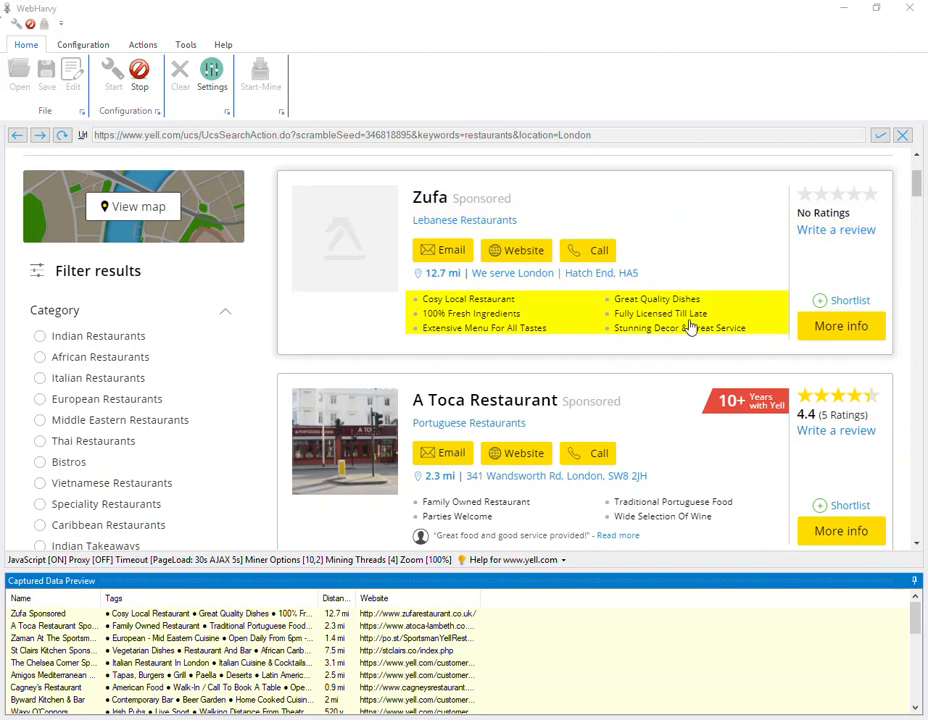
Step: Follow the More info link of the Zufa listing to its details page
{"action": "scroll", "coordinate": [690, 327], "scroll_direction": "up", "scroll_amount": 1}
{"action": "scroll", "coordinate": [685, 327], "scroll_direction": "down", "scroll_amount": 1}
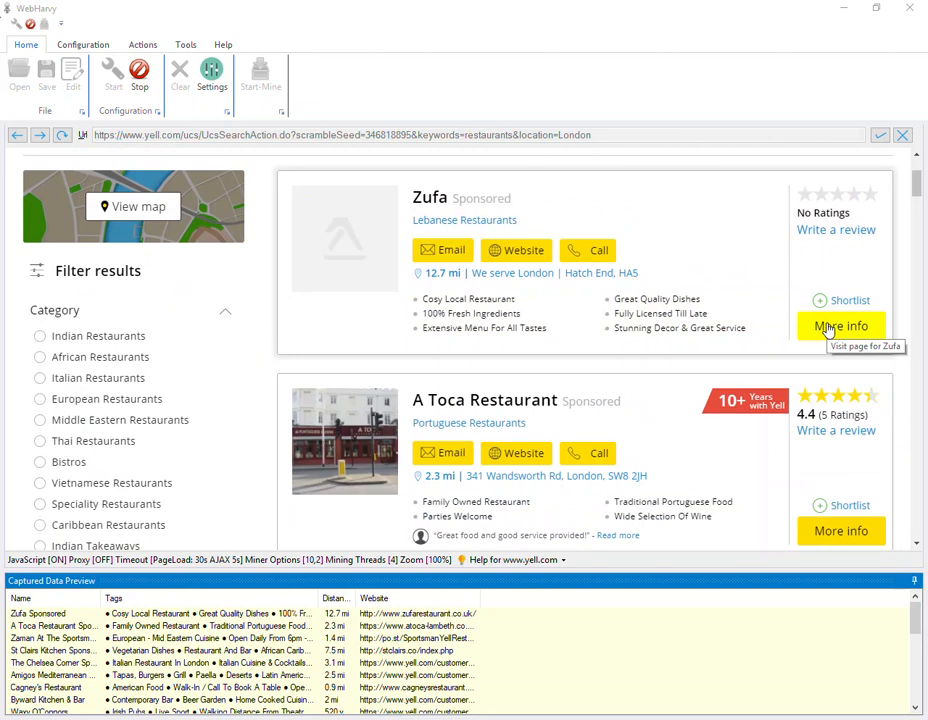
{"action": "left_click", "coordinate": [838, 331]}
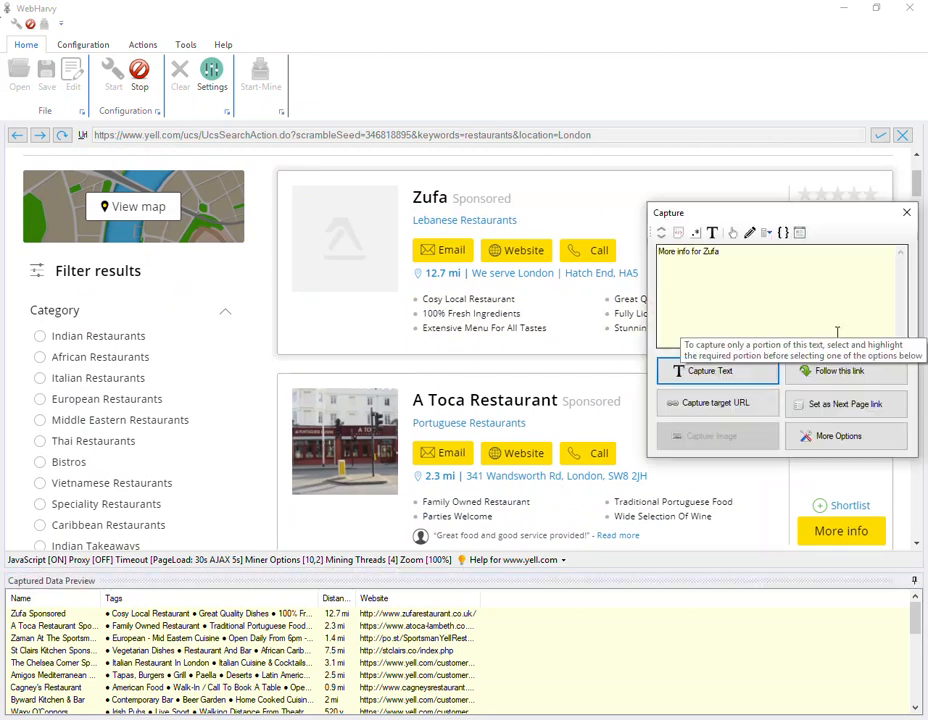
{"action": "left_click_drag", "start_coordinate": [808, 218], "coordinate": [654, 168]}
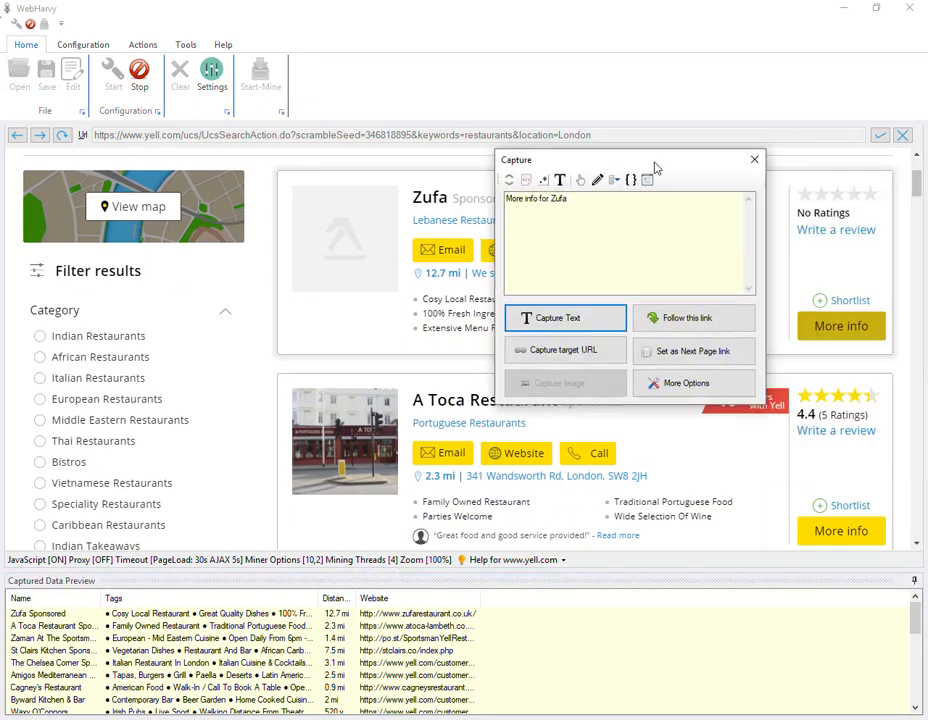
{"action": "left_click", "coordinate": [713, 319]}
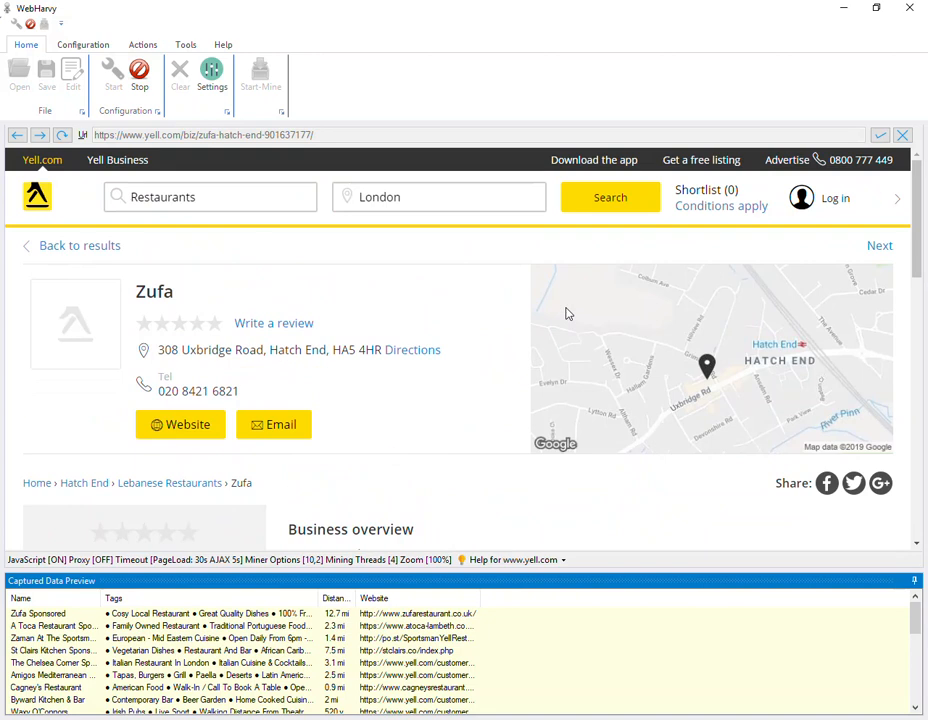
Step: Capture the telephone text on the Zufa details page, expanded with Capture More Content, as an item named Phone
{"action": "scroll", "coordinate": [344, 307], "scroll_direction": "down", "scroll_amount": 1}
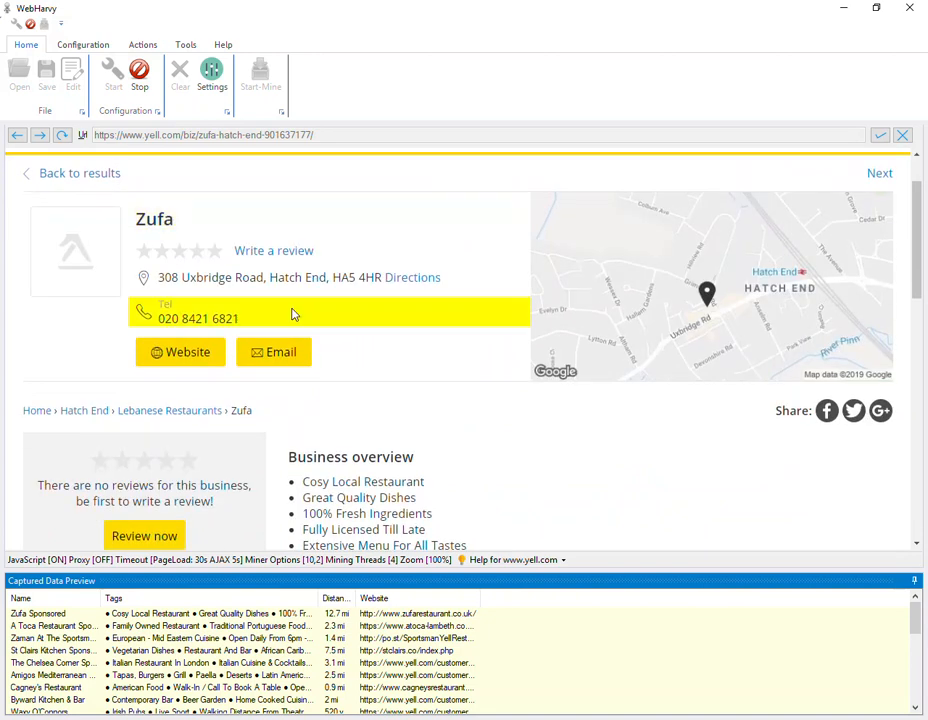
{"action": "left_click", "coordinate": [226, 318]}
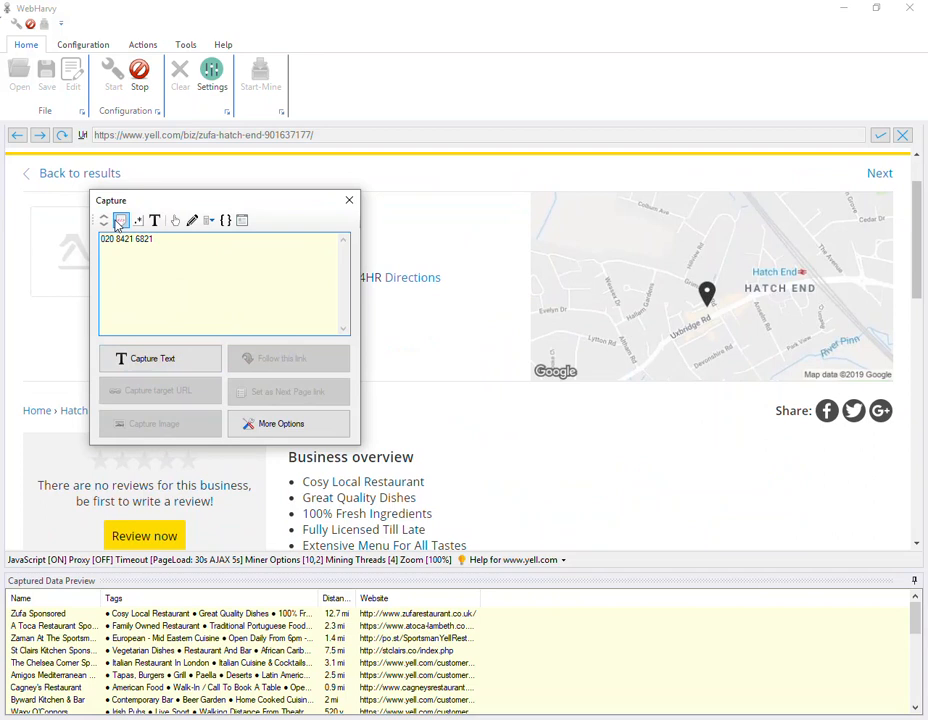
{"action": "left_click", "coordinate": [108, 222]}
{"action": "left_click", "coordinate": [197, 367]}
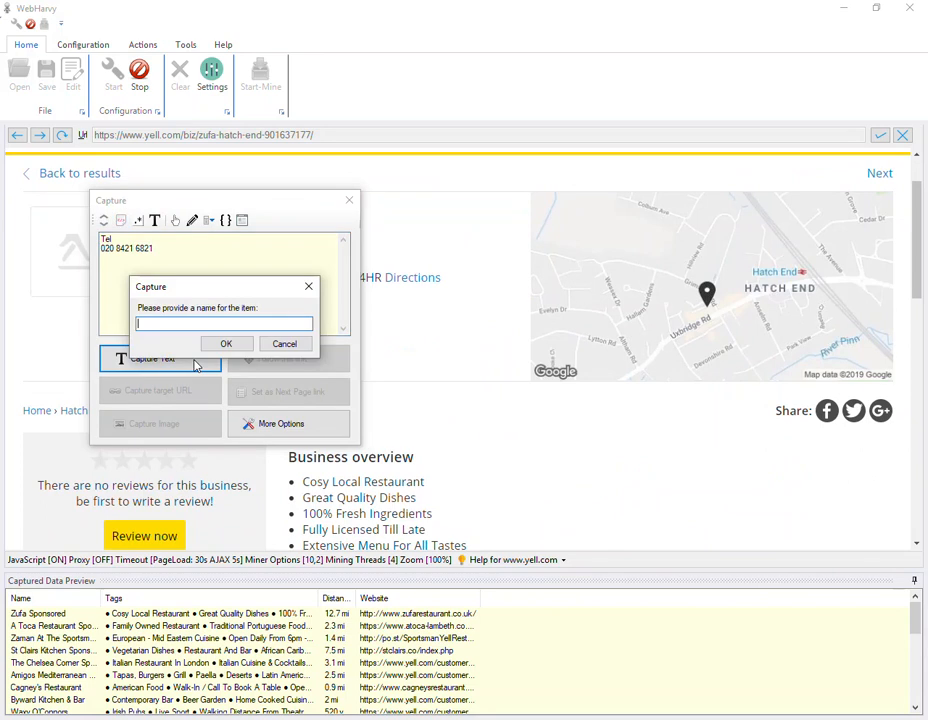
{"action": "type", "text": "Phone"}
{"action": "key", "text": "Return"}
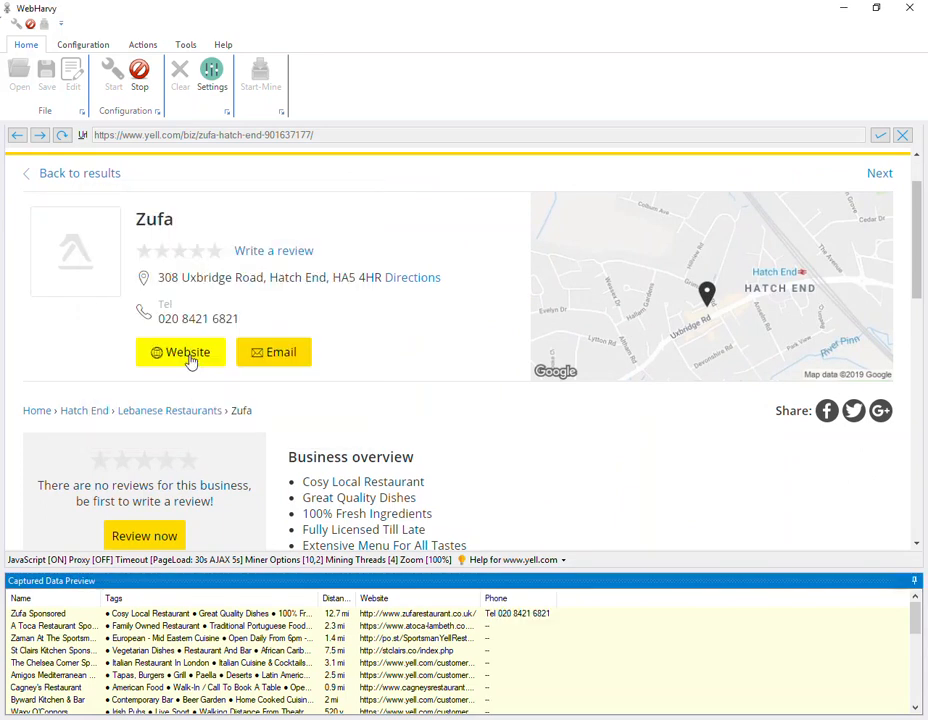
Step: Capture the text following the Business overview heading, using Capture following Text, as an item named Overview
{"action": "scroll", "coordinate": [191, 357], "scroll_direction": "down", "scroll_amount": 1}
{"action": "scroll", "coordinate": [191, 355], "scroll_direction": "up", "scroll_amount": 1}
{"action": "scroll", "coordinate": [190, 356], "scroll_direction": "down", "scroll_amount": 3}
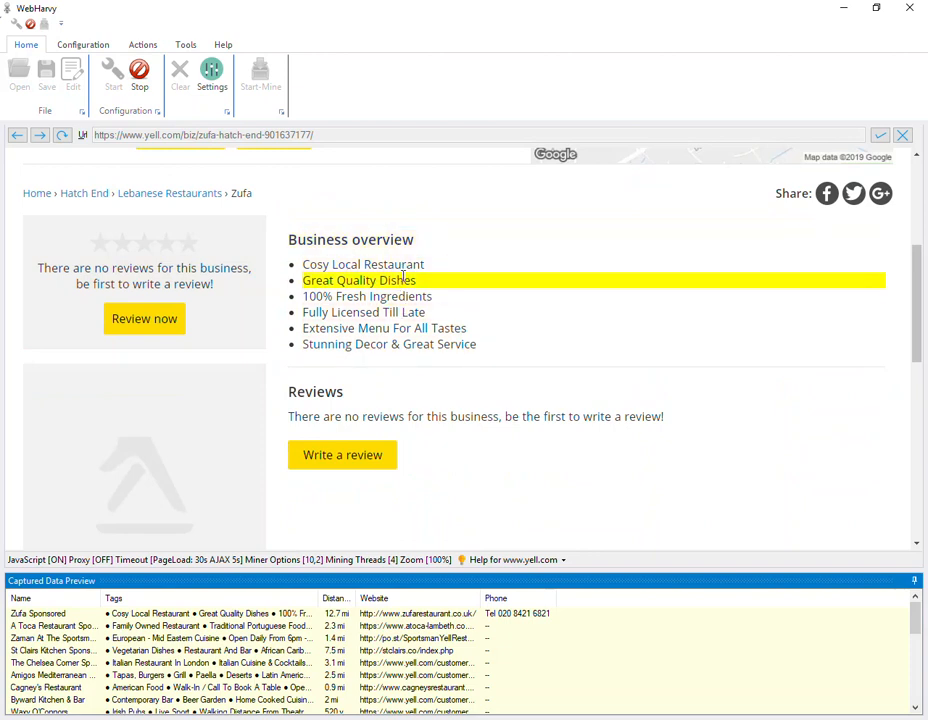
{"action": "left_click", "coordinate": [361, 238]}
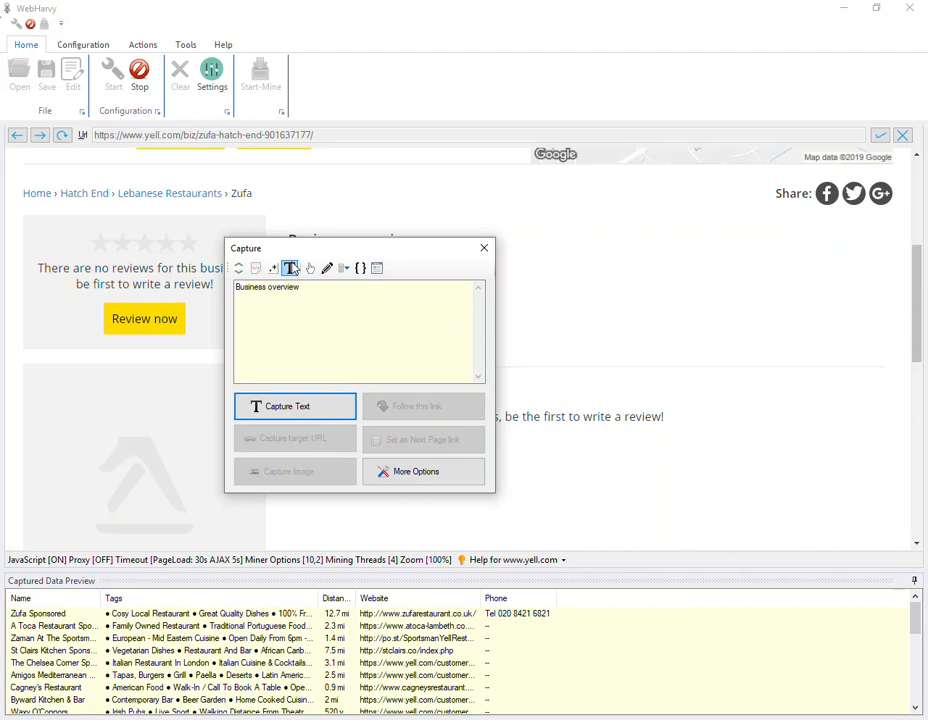
{"action": "left_click", "coordinate": [398, 474]}
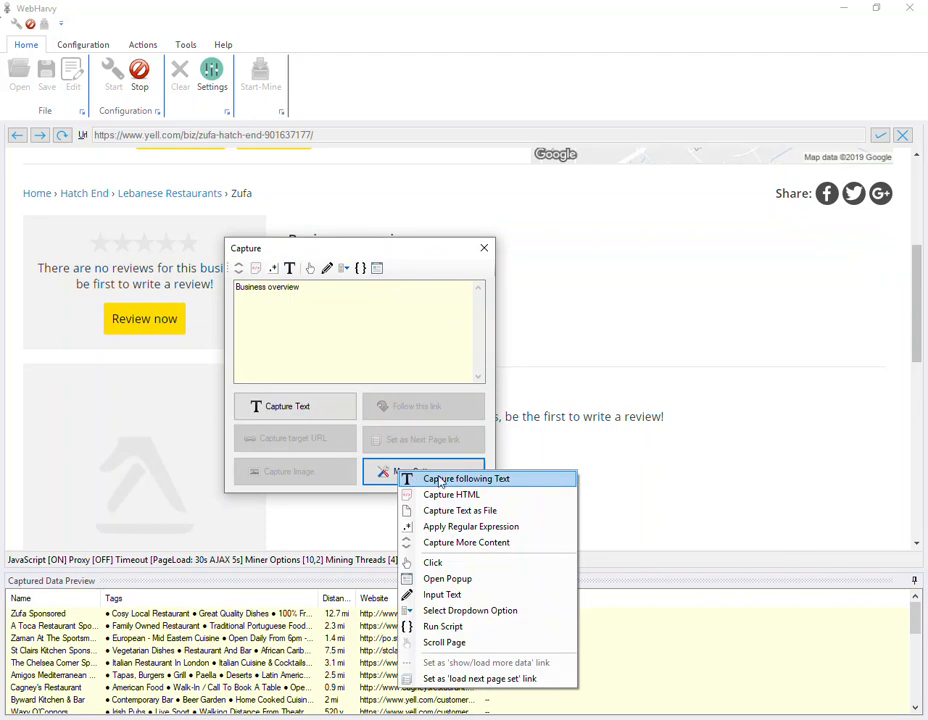
{"action": "left_click", "coordinate": [455, 481]}
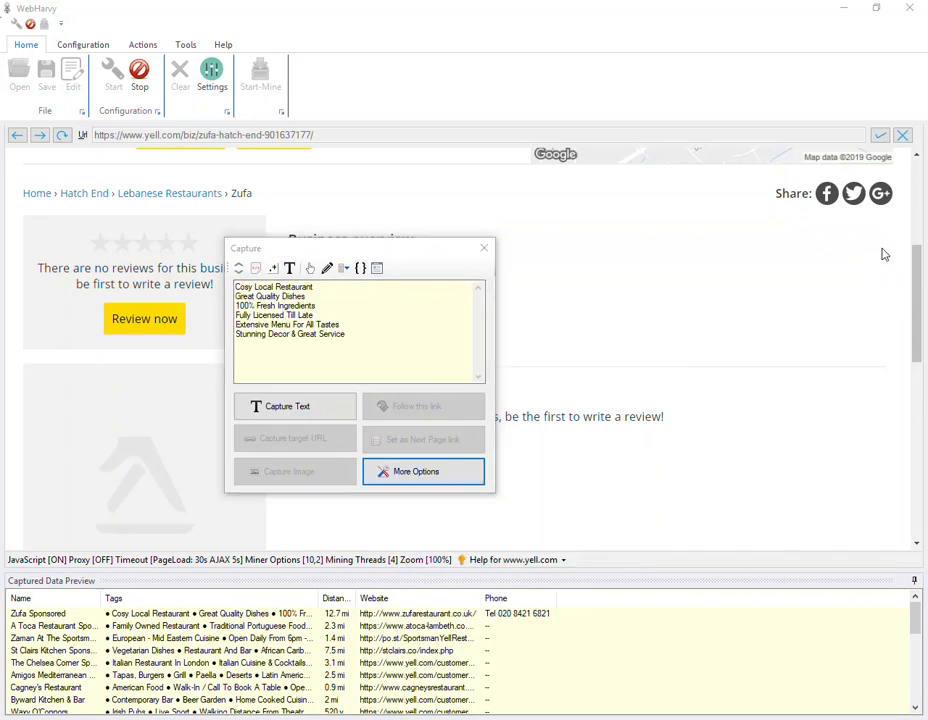
{"action": "left_click", "coordinate": [338, 414]}
{"action": "type", "text": "Overview"}
{"action": "key", "text": "Return"}
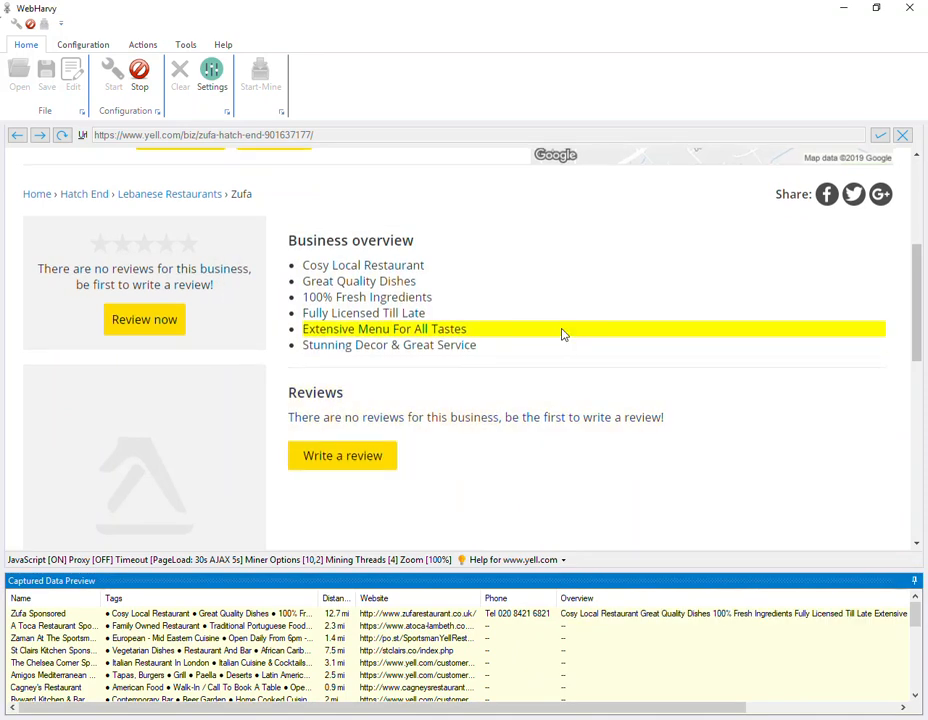
Step: Capture the whole block of business details at the start of the Zufa page as an item named data
{"action": "scroll", "coordinate": [561, 333], "scroll_direction": "up", "scroll_amount": 3}
{"action": "left_click", "coordinate": [381, 277]}
{"action": "left_click", "coordinate": [372, 309]}
{"action": "type", "text": "data"}
{"action": "left_click", "coordinate": [380, 296]}
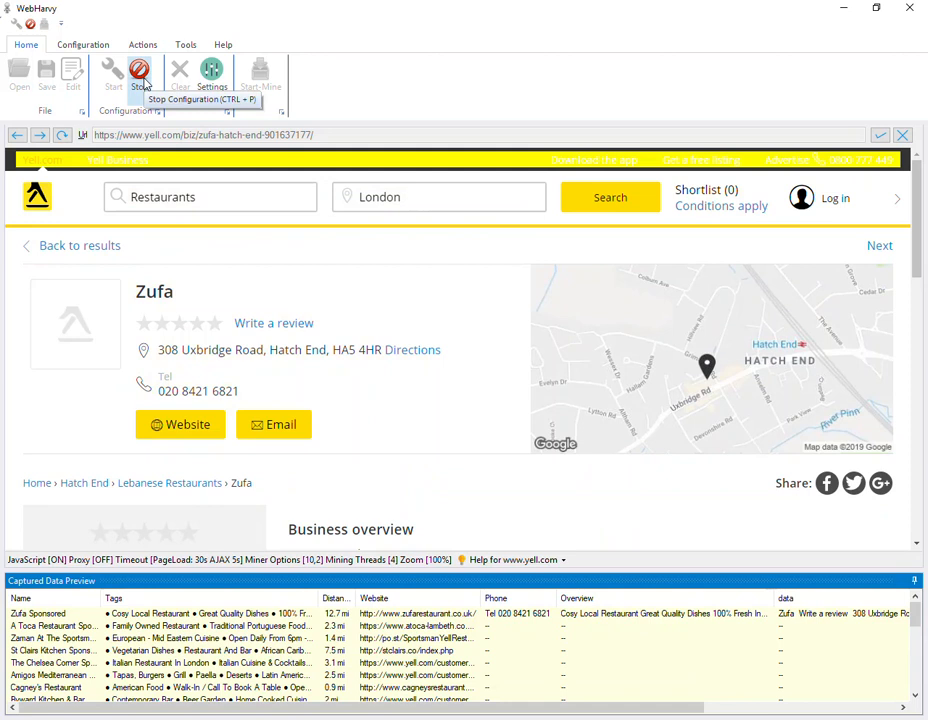
Step: Stop the configuration, open the miner and resize its window to fit over the main window
{"action": "left_click", "coordinate": [142, 84]}
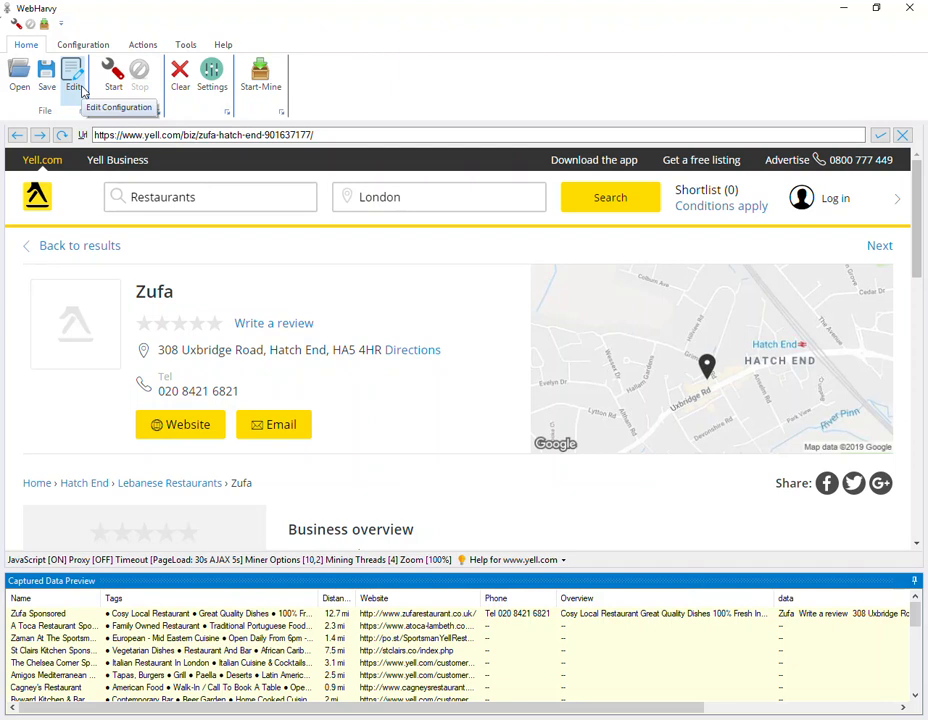
{"action": "left_click", "coordinate": [186, 47]}
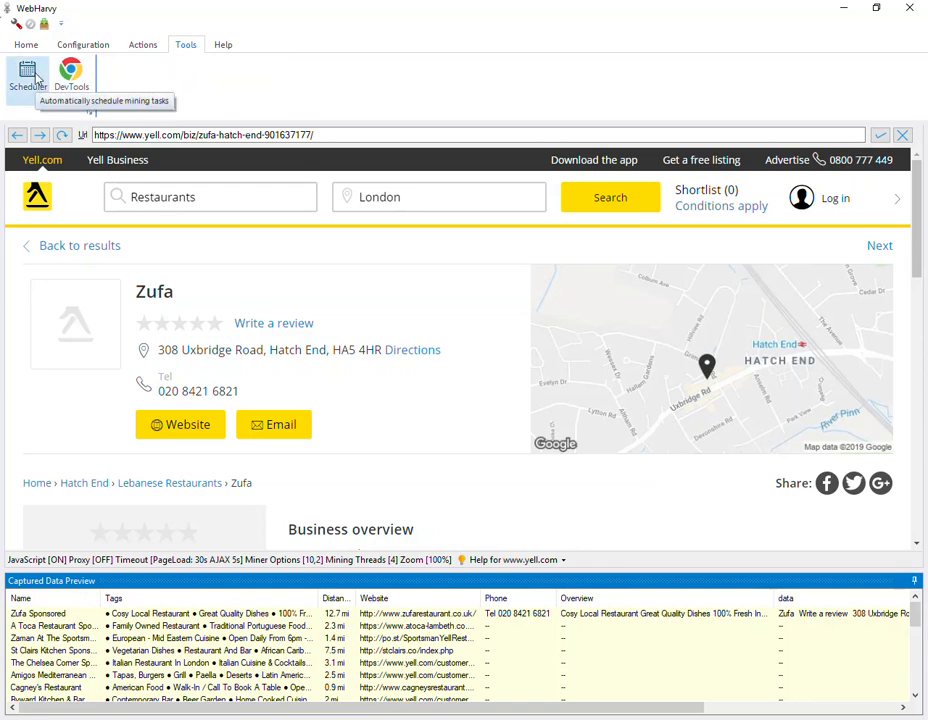
{"action": "left_click", "coordinate": [26, 44]}
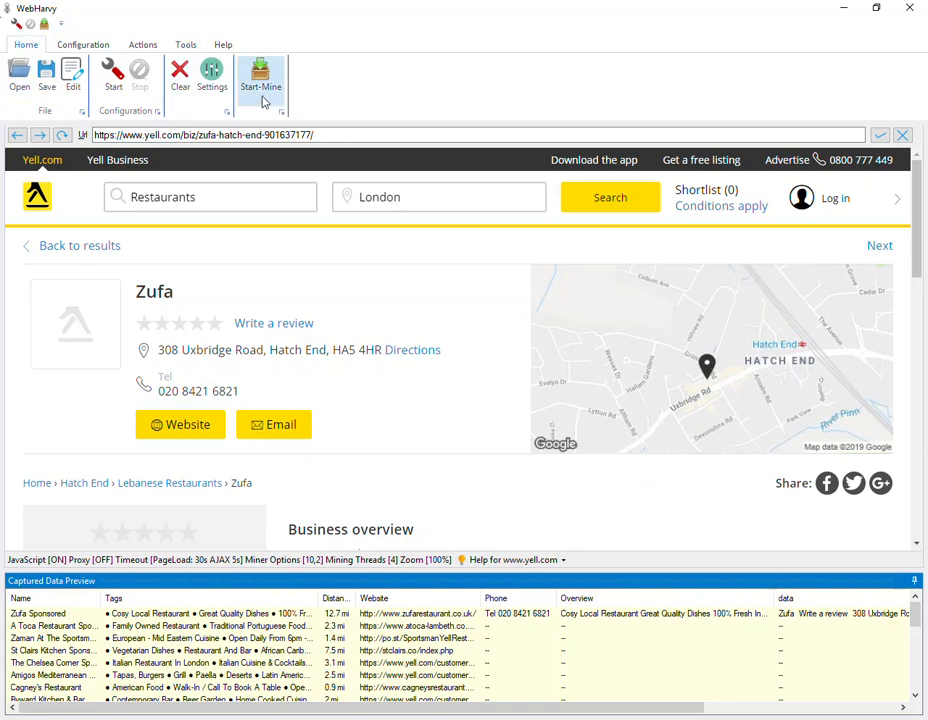
{"action": "left_click", "coordinate": [262, 80]}
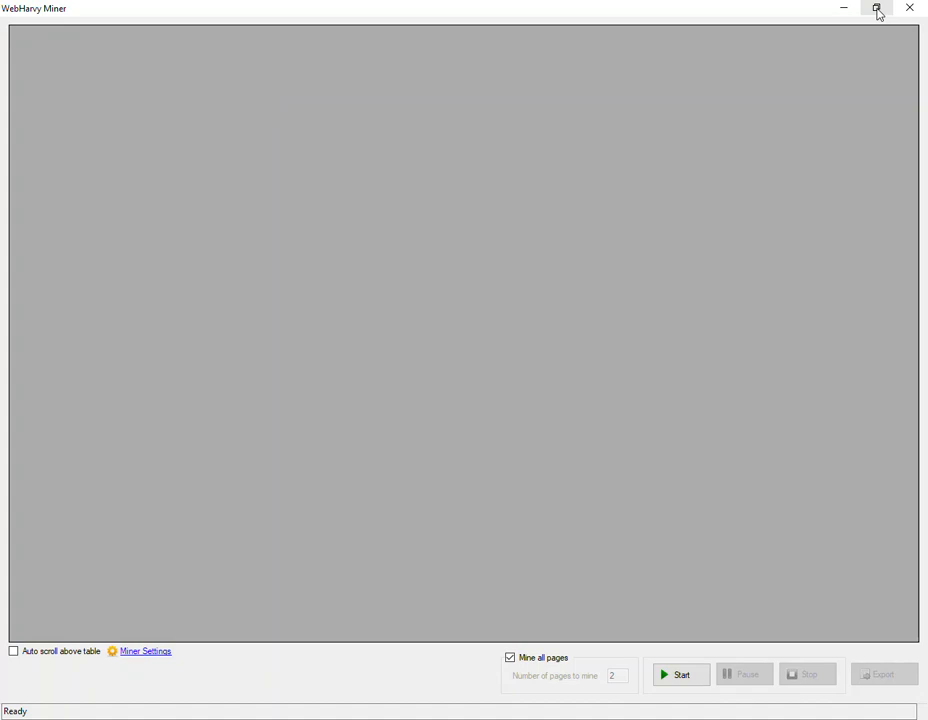
{"action": "left_click", "coordinate": [877, 10]}
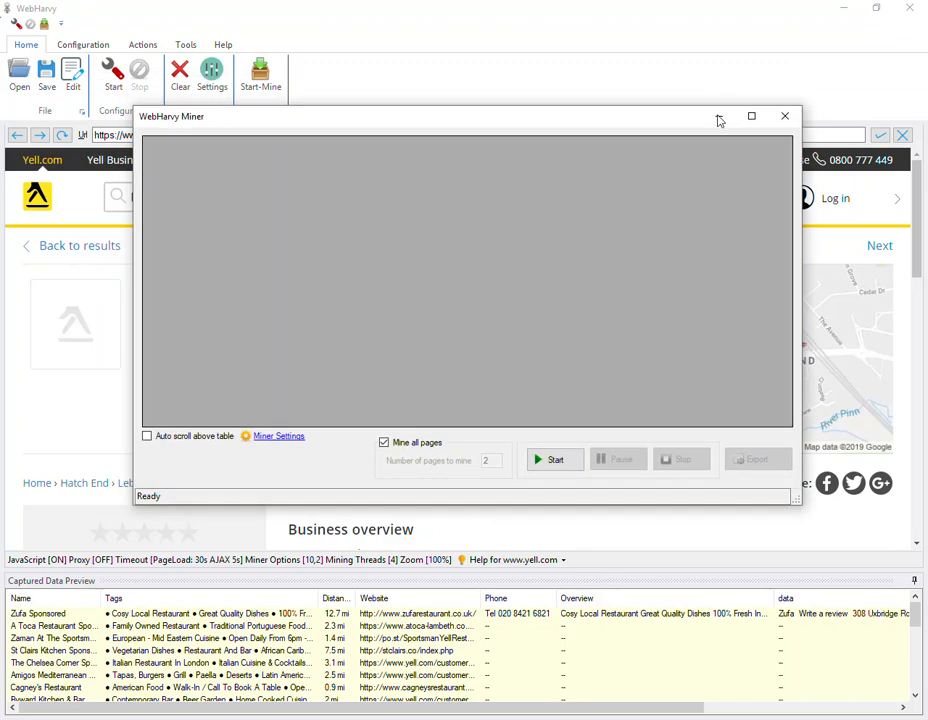
{"action": "left_click_drag", "start_coordinate": [798, 505], "coordinate": [812, 597]}
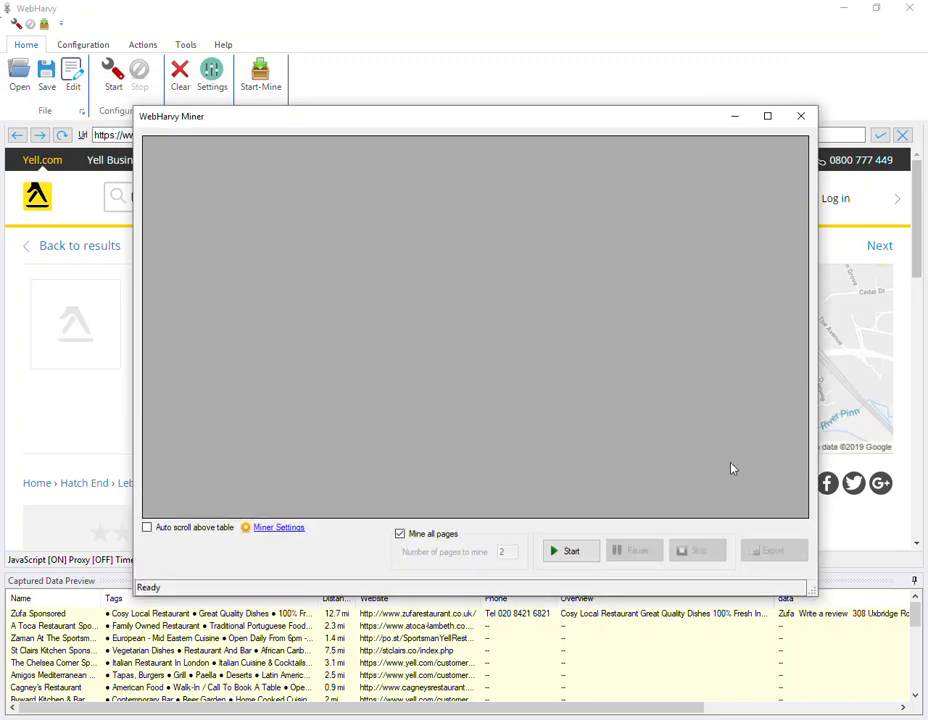
Step: Set the number of pages to mine to 20, and re-enable mining of all pages
{"action": "left_click", "coordinate": [447, 535]}
{"action": "left_click", "coordinate": [507, 552]}
{"action": "left_click_drag", "start_coordinate": [507, 552], "coordinate": [495, 562]}
{"action": "type", "text": "20"}
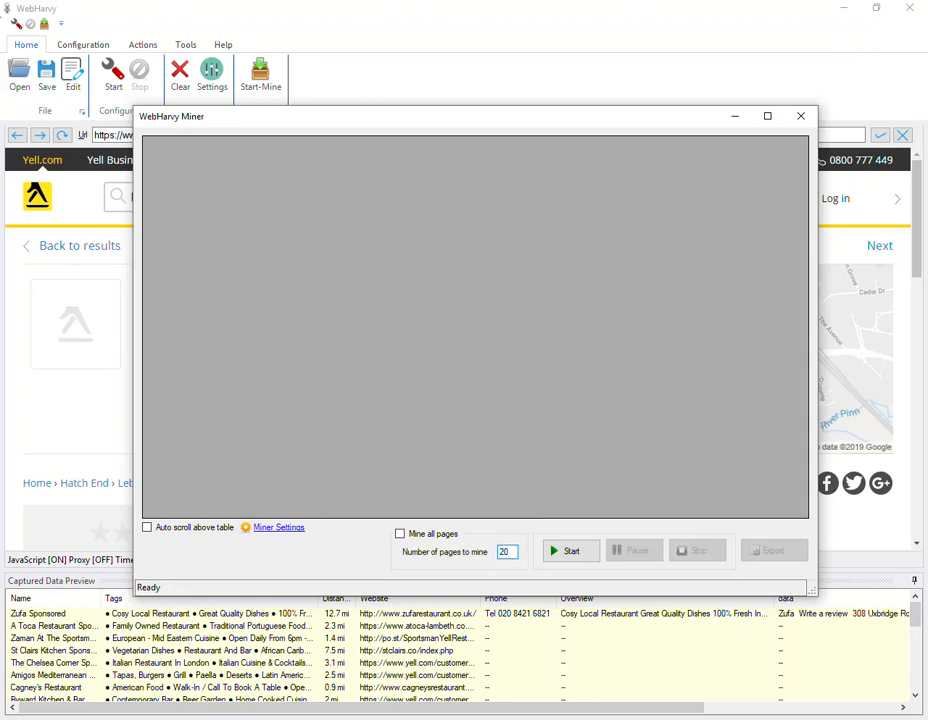
{"action": "left_click", "coordinate": [432, 536]}
Step: Start mining the restaurant listings and stop once the first page's records have been collected
{"action": "left_click", "coordinate": [572, 552]}
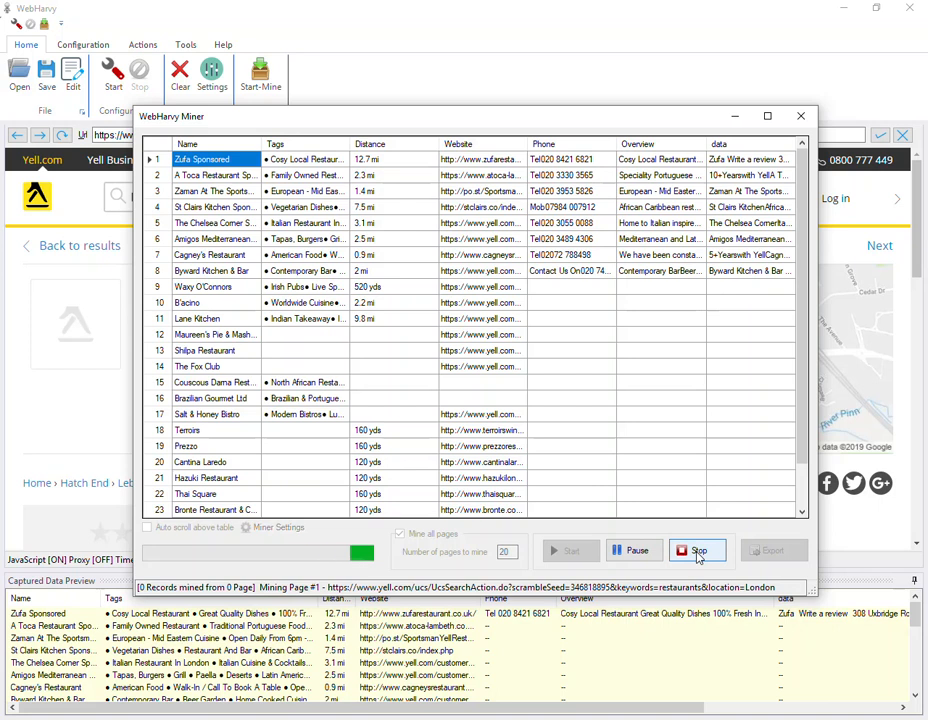
{"action": "left_click", "coordinate": [698, 552]}
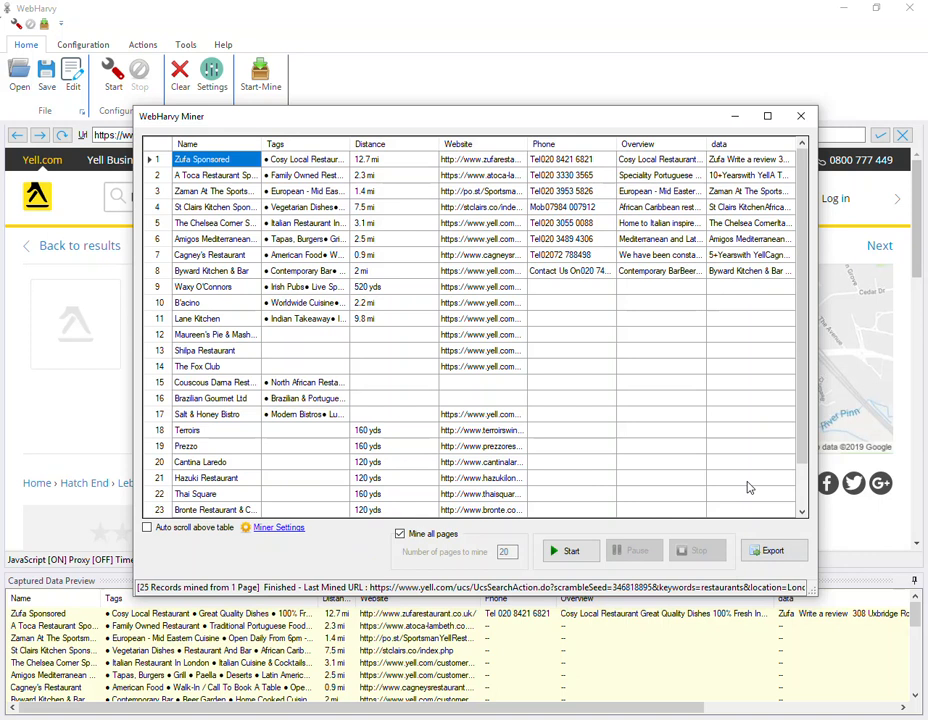
Step: Examine the file formats offered for exporting the mined data, and close the export dialog without exporting
{"action": "left_click", "coordinate": [771, 550]}
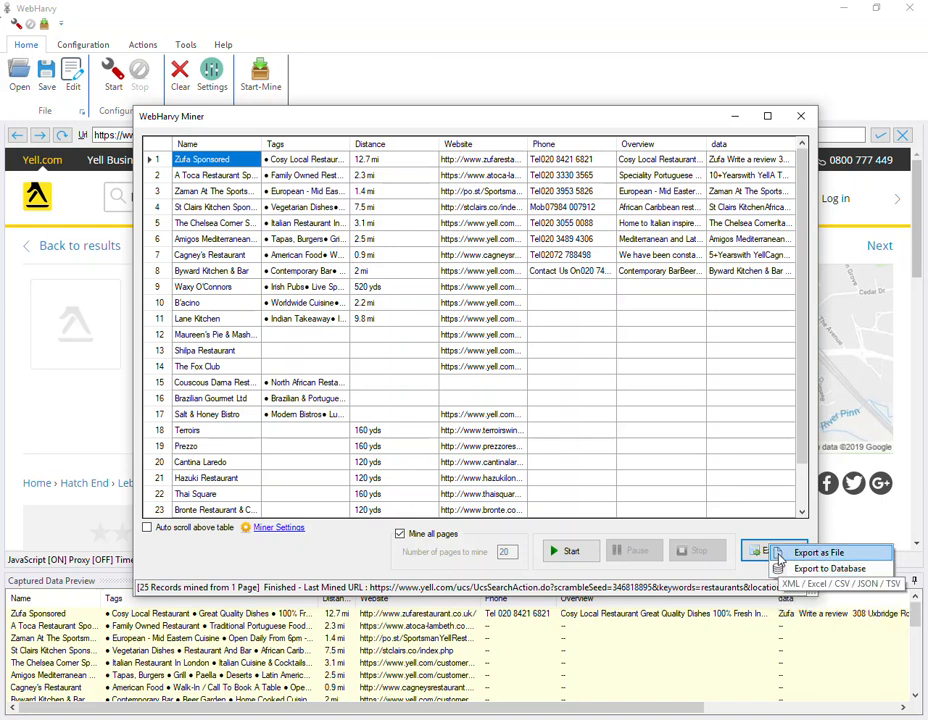
{"action": "left_click", "coordinate": [779, 556]}
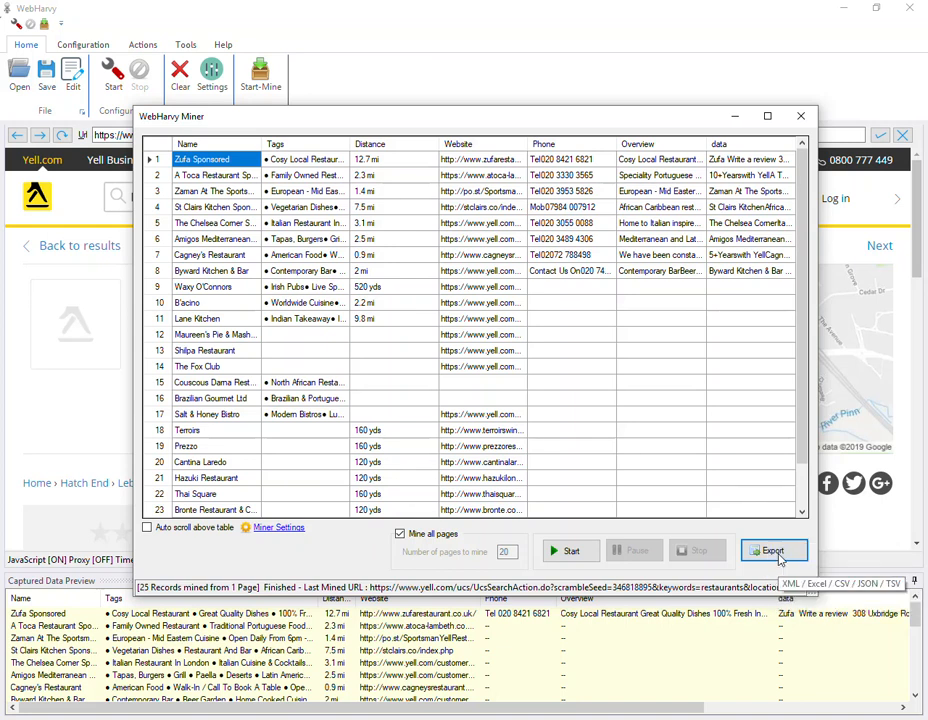
{"action": "left_click", "coordinate": [600, 334]}
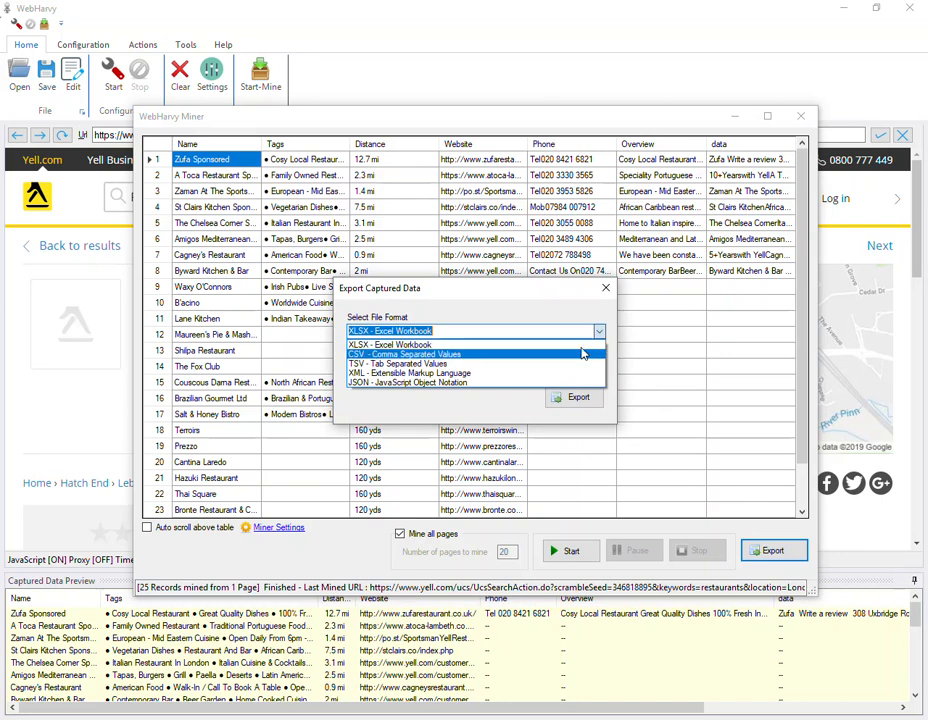
{"action": "left_click", "coordinate": [605, 288]}
{"action": "left_click", "coordinate": [605, 288]}
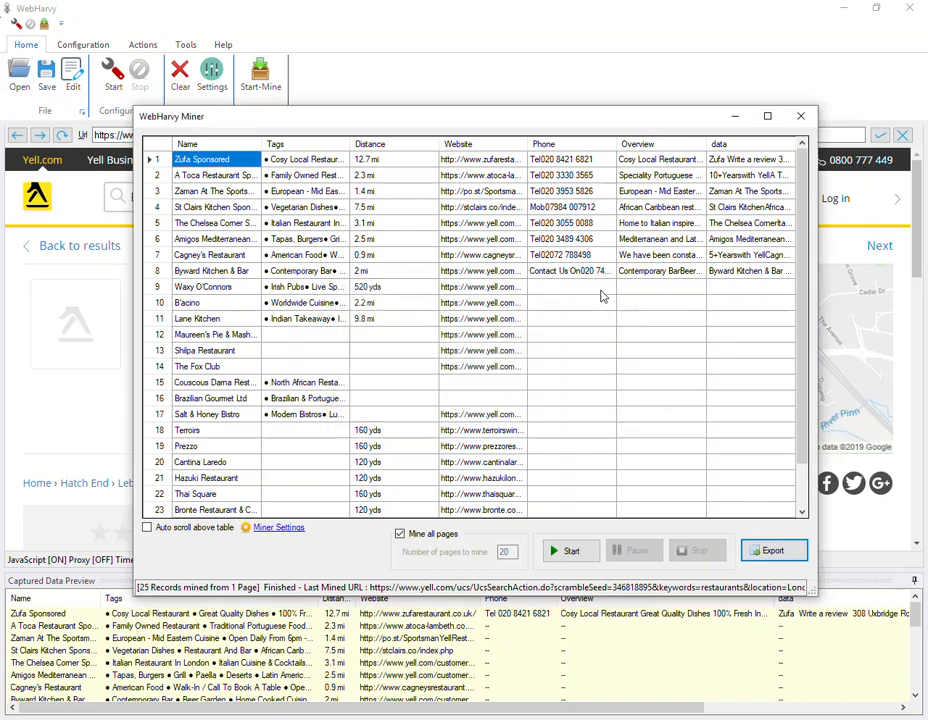
Step: Examine the database types offered for exporting the mined data, and close the database export dialog
{"action": "left_click", "coordinate": [772, 550]}
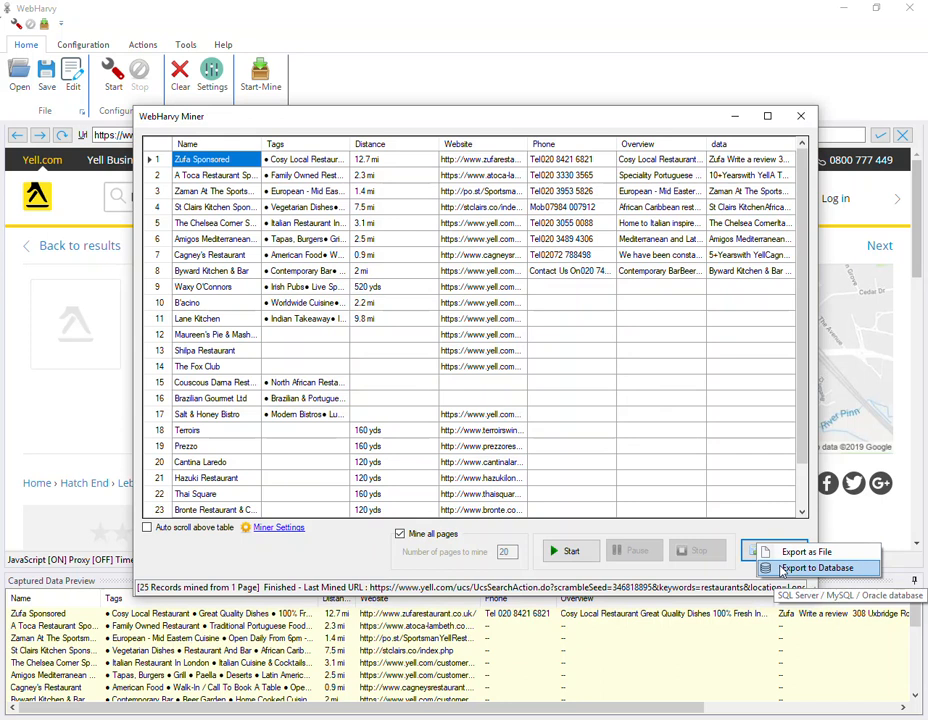
{"action": "left_click", "coordinate": [808, 567]}
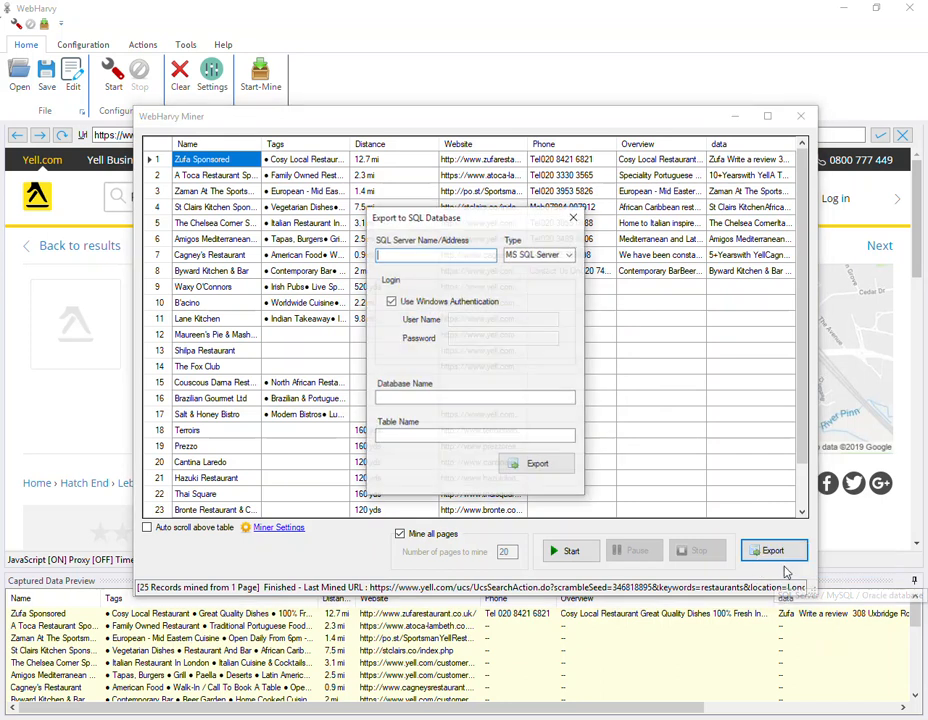
{"action": "left_click", "coordinate": [569, 255]}
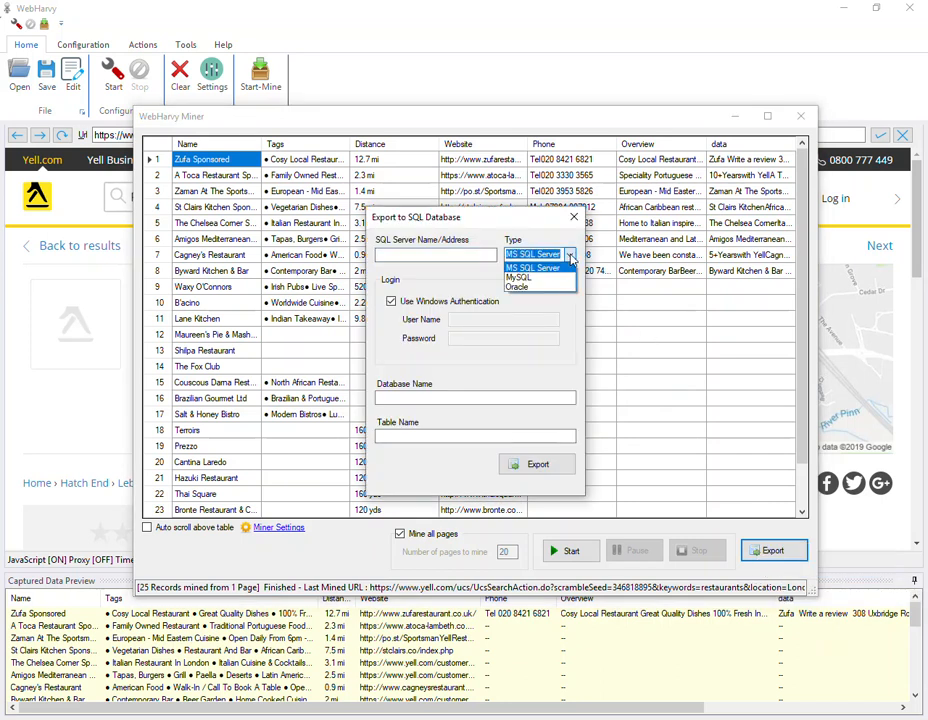
{"action": "left_click", "coordinate": [575, 217]}
{"action": "left_click", "coordinate": [575, 217]}
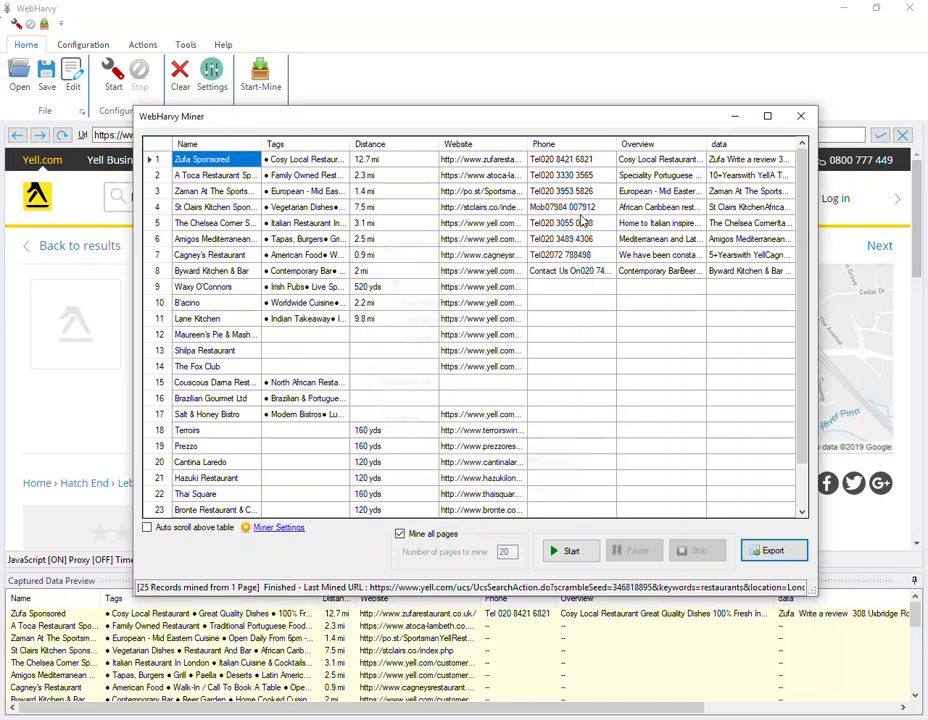